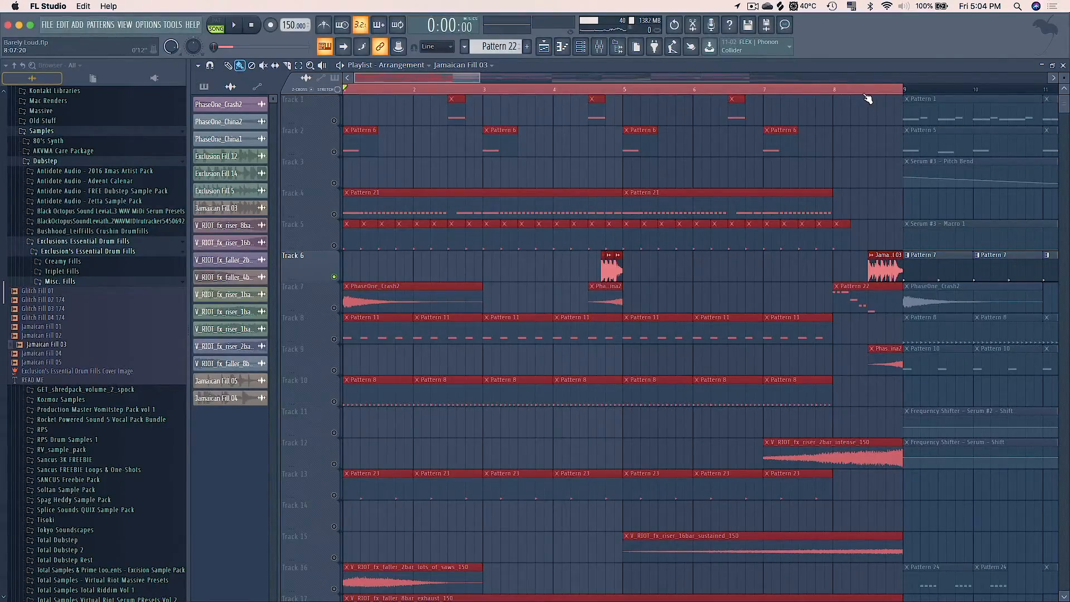
Play the soloed Jamaican Fill 03 clip on Track 6, starting from about bar 8.
left_click(827, 89)
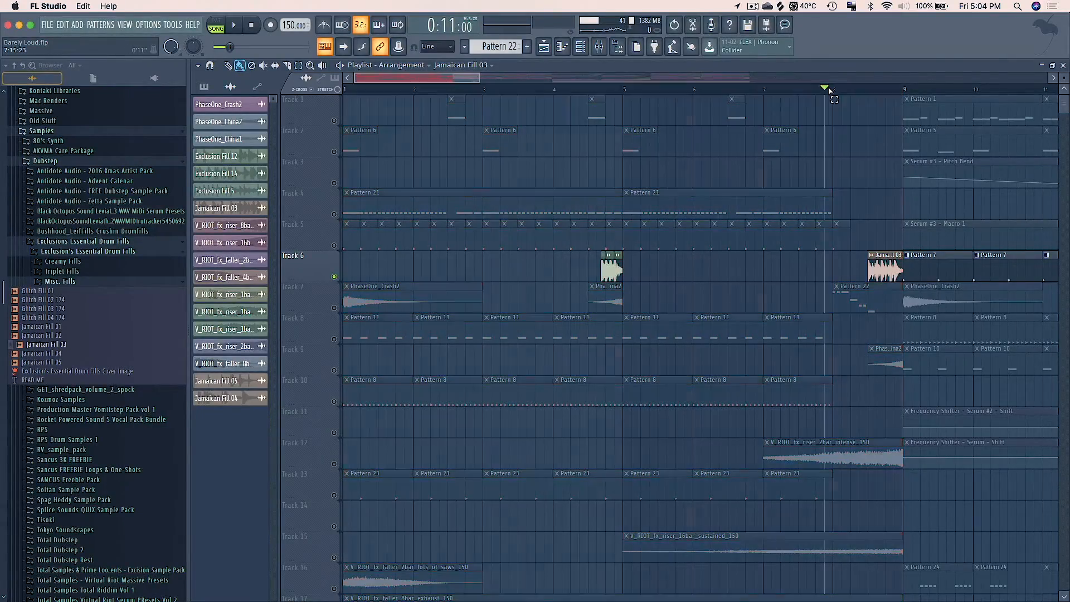
key("space")
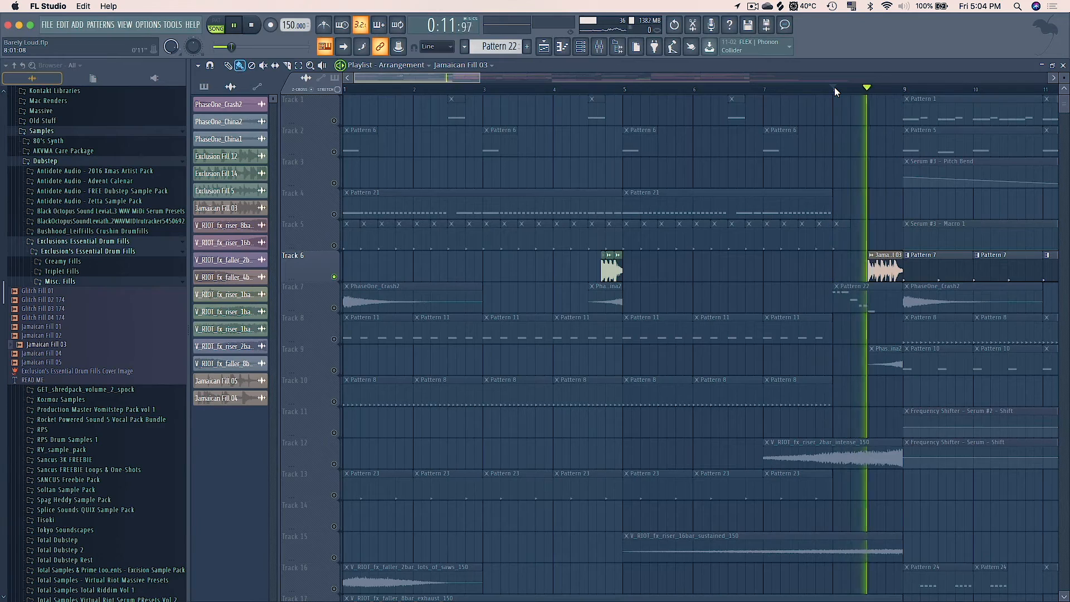
key("space")
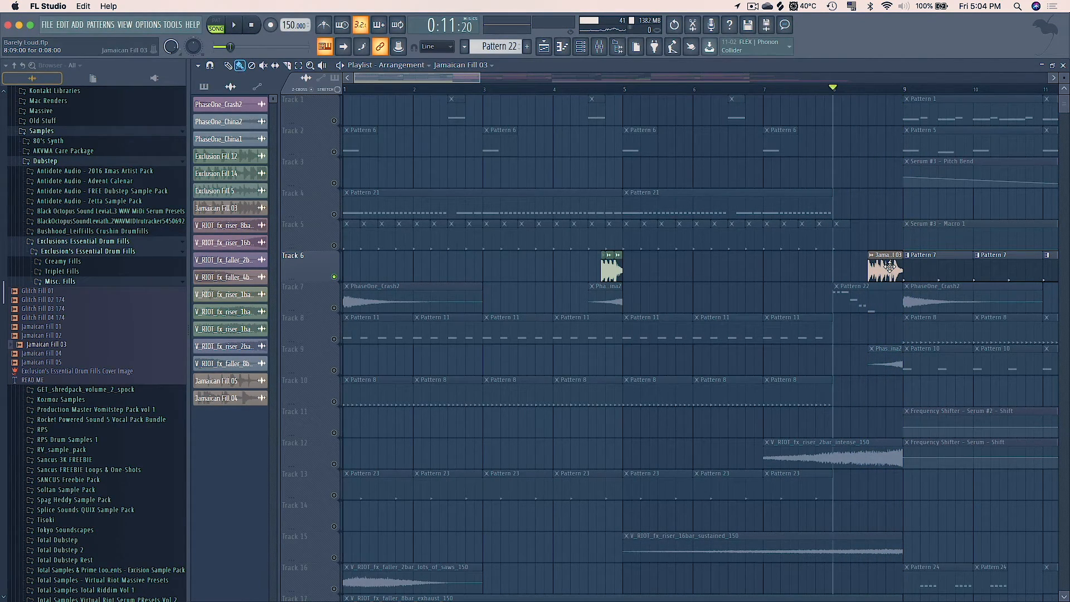
Play the fill with the effects on the Exclusion Fill 12 mixer track bypassed, and view the Master track's effects.
left_click(605, 51)
left_click(390, 272)
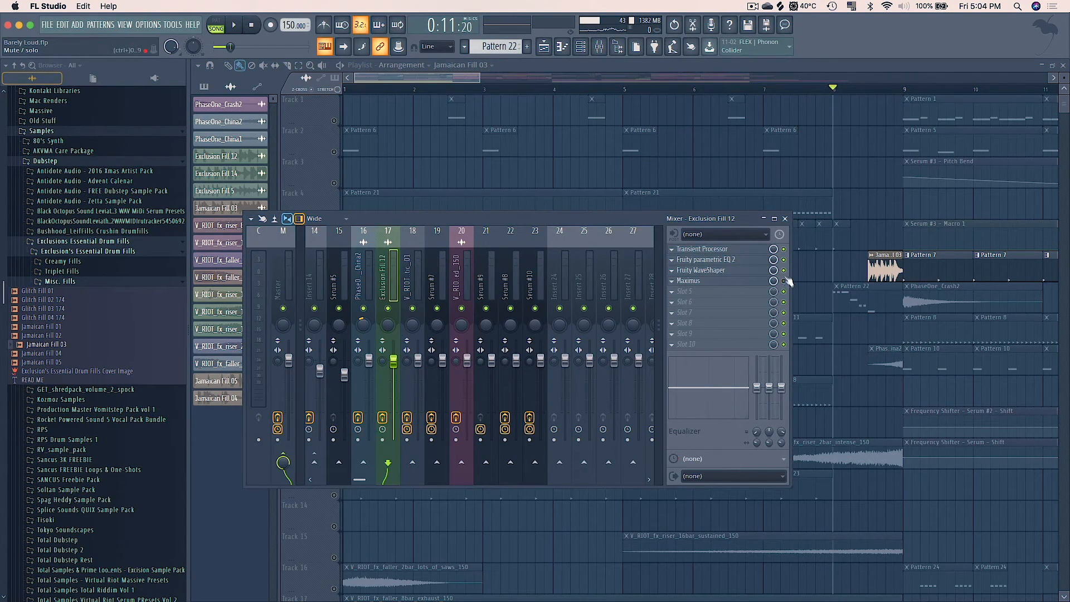
key("space")
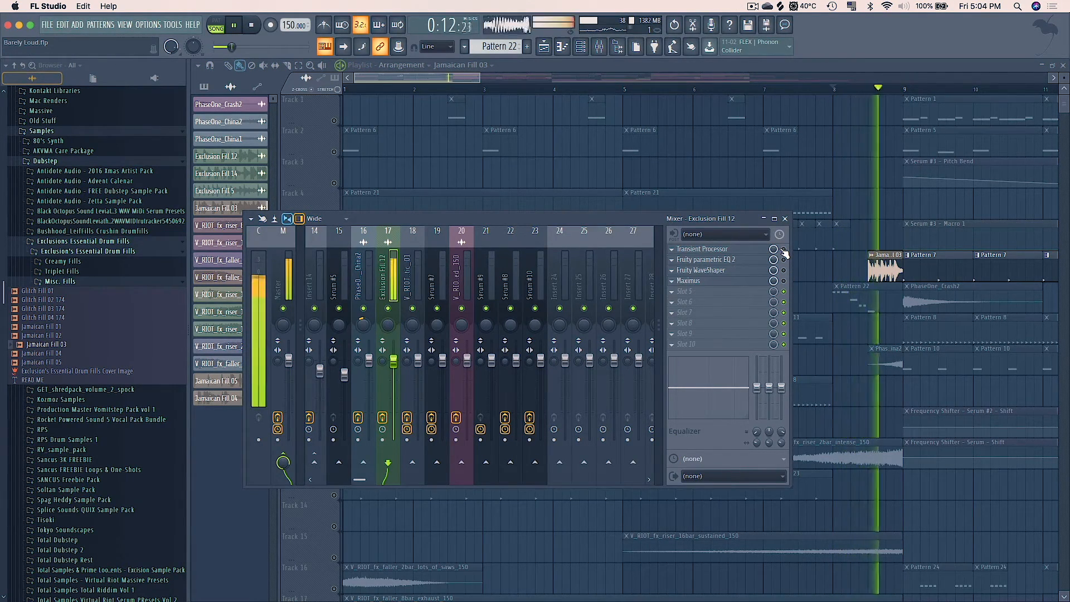
key("space")
left_click(285, 272)
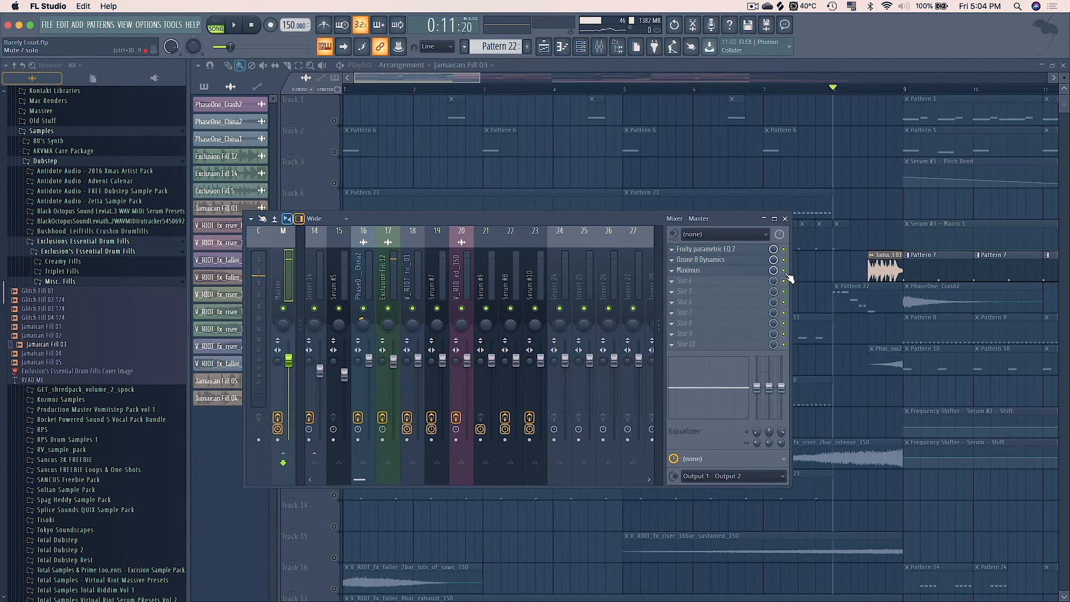
key("F9")
Play the arrangement from another position on the timeline.
left_click_drag(433, 76, 406, 84)
left_click(492, 89)
key("space")
key("space")
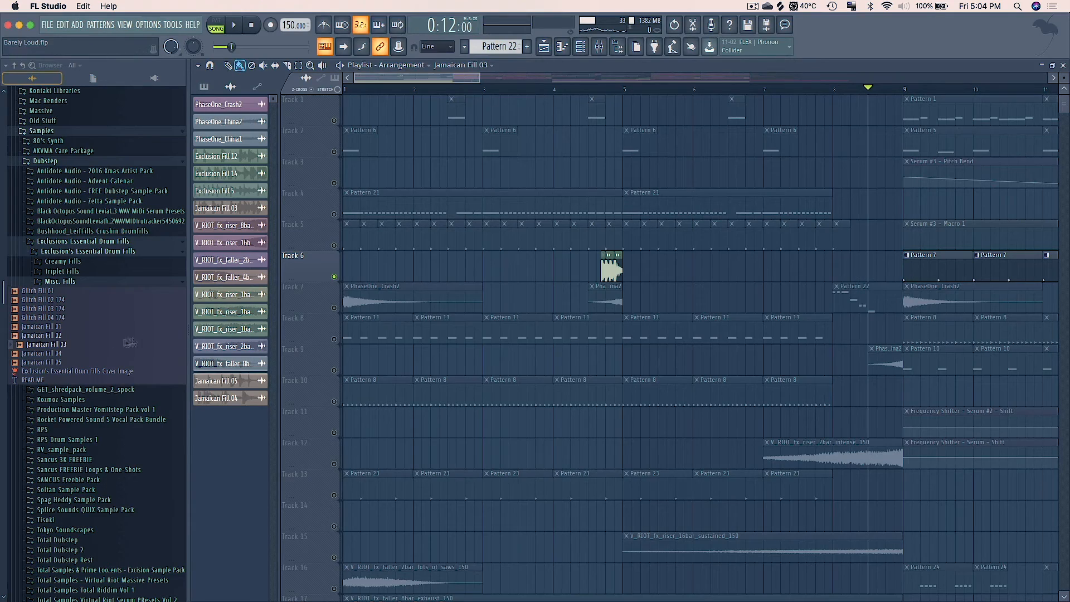
Add the Jamaican Fill 03 sample to Track 6 and change its time-stretch setting so it runs at its original length.
left_click_drag(67, 351, 660, 267)
double_click(669, 270)
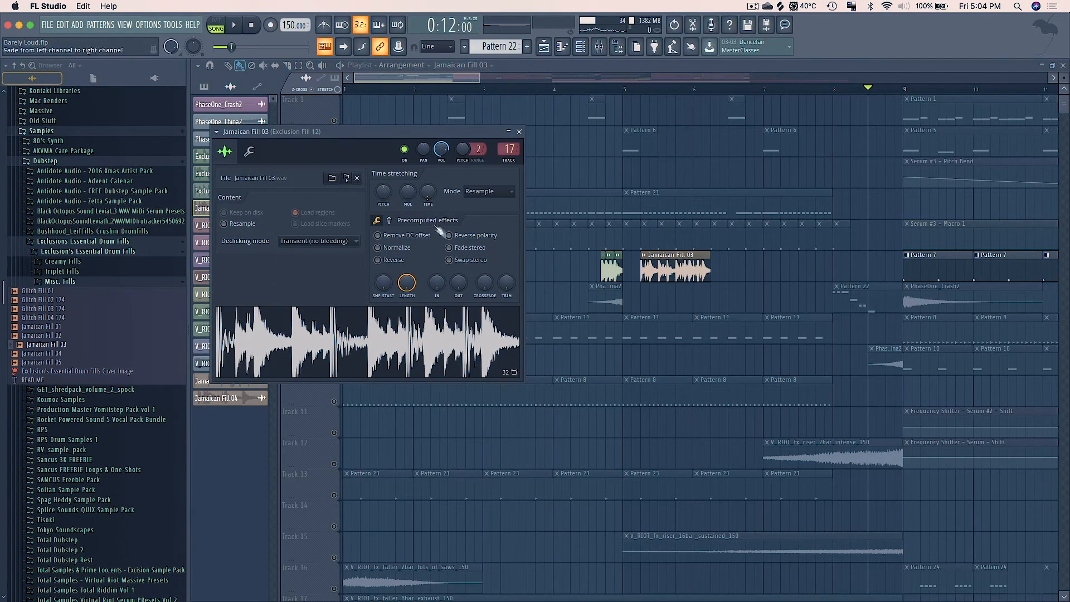
right_click(427, 191)
left_click(444, 209)
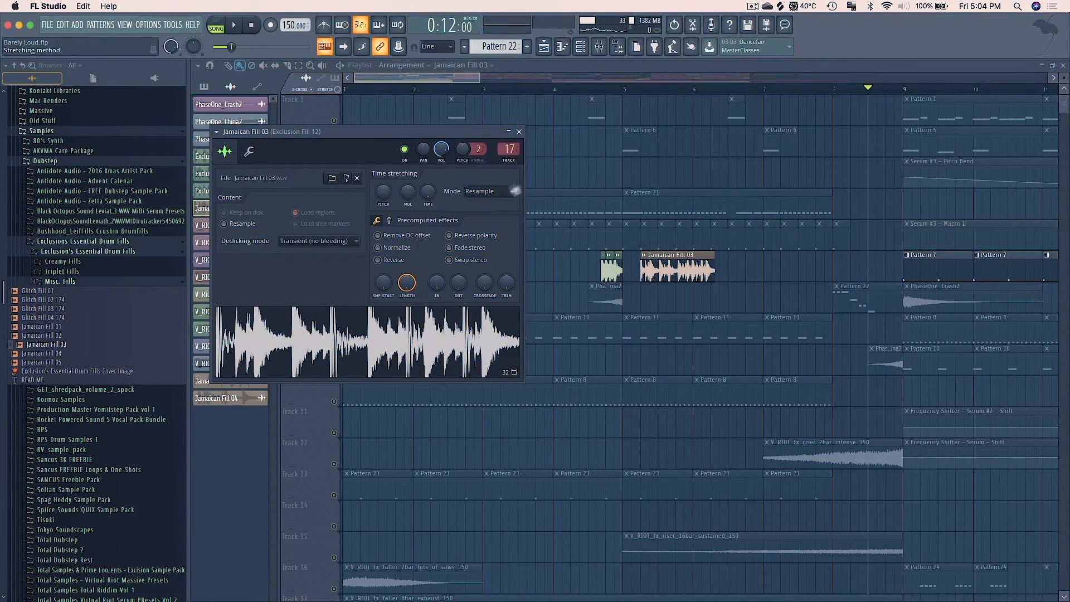
left_click(518, 132)
Move the Jamaican Fill 03 clip on Track 6 to the start of bar 7 and play it.
left_click_drag(672, 264, 796, 263)
key("space")
key("space")
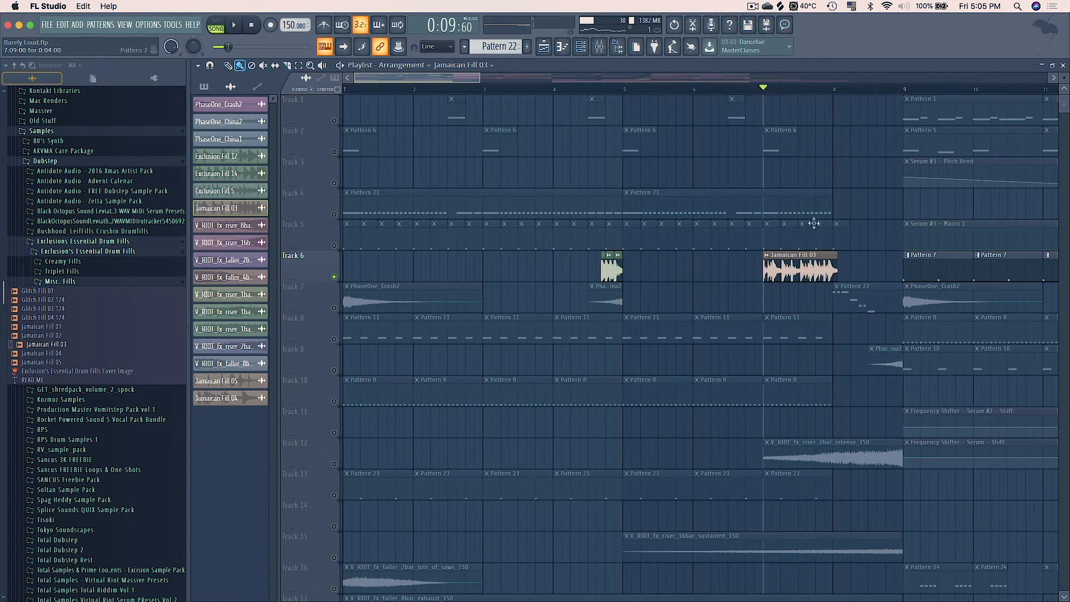
Set the time stretching of the Jamaican Fill 03 sample to 1 bar.
double_click(821, 257)
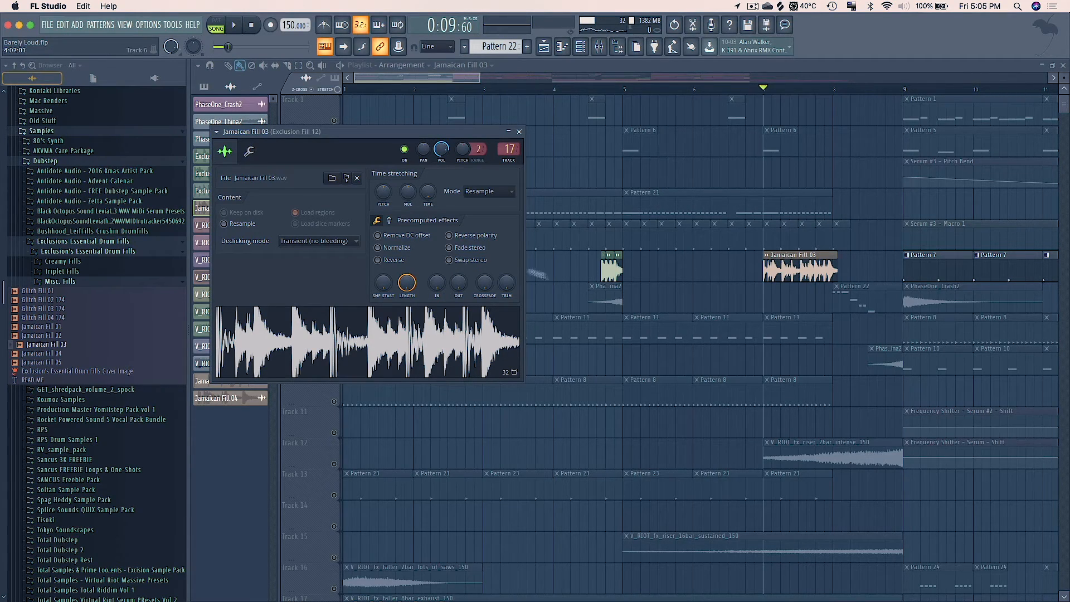
right_click(427, 193)
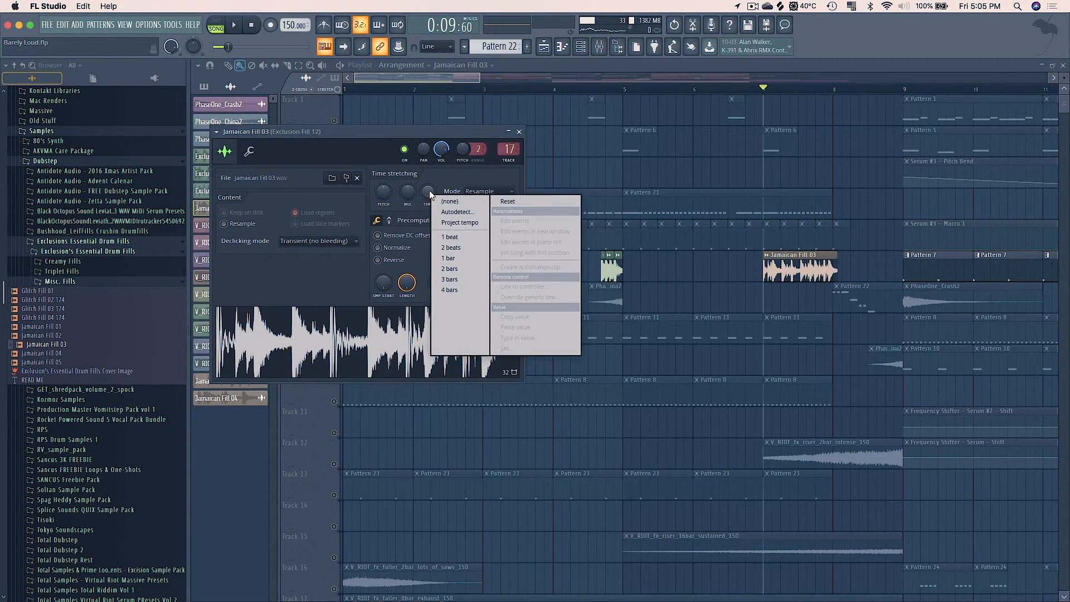
left_click(452, 259)
left_click(519, 132)
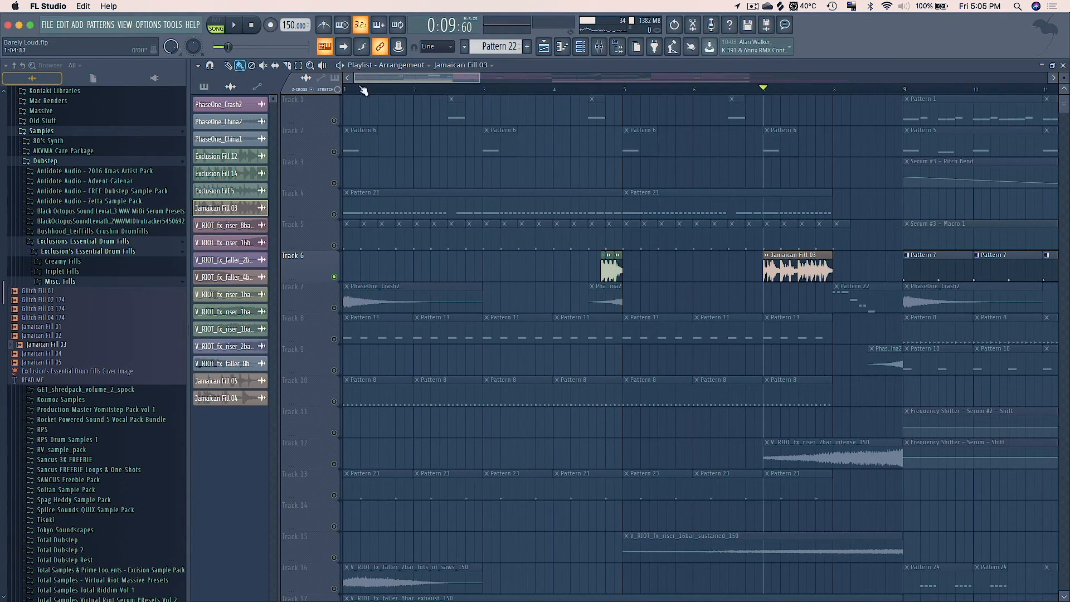
Play the stretched Jamaican Fill 03 clip from bar 7 to check its timing.
left_click_drag(357, 79, 428, 79)
scroll(444, 75, "up", 3)
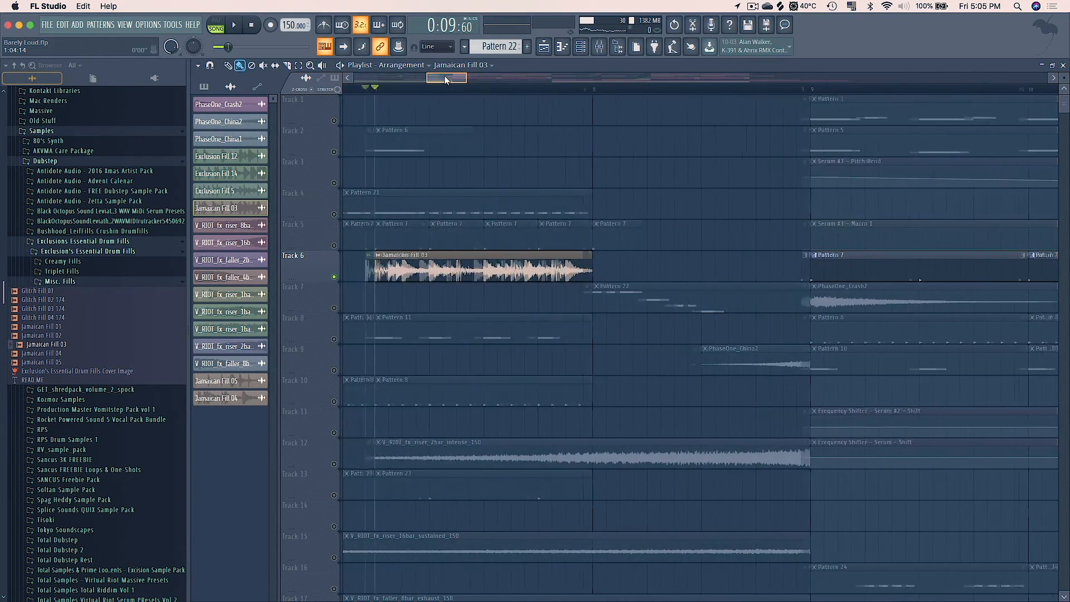
key("space")
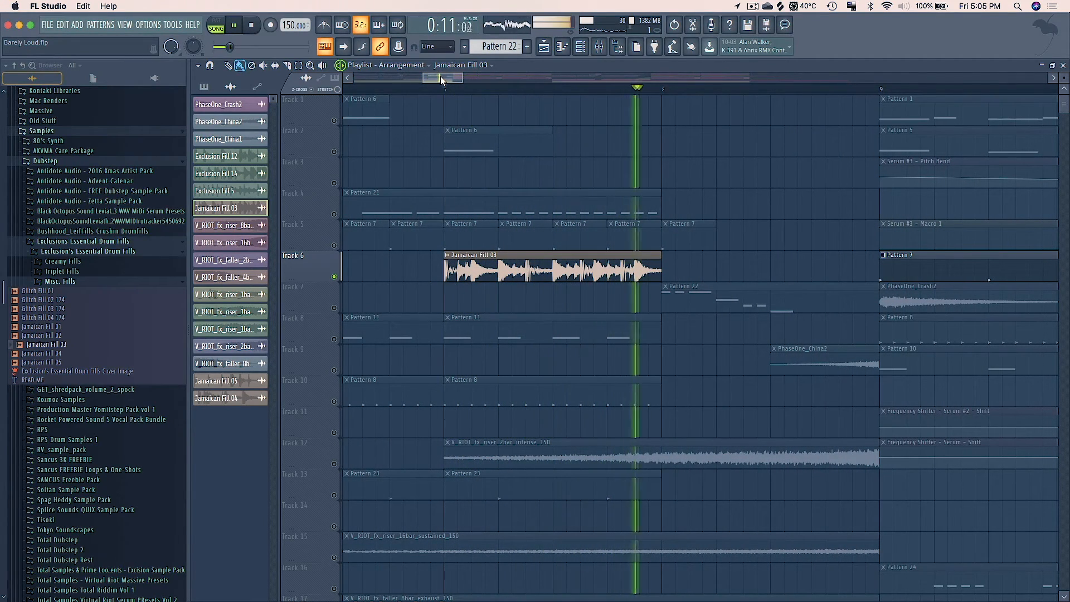
key("space")
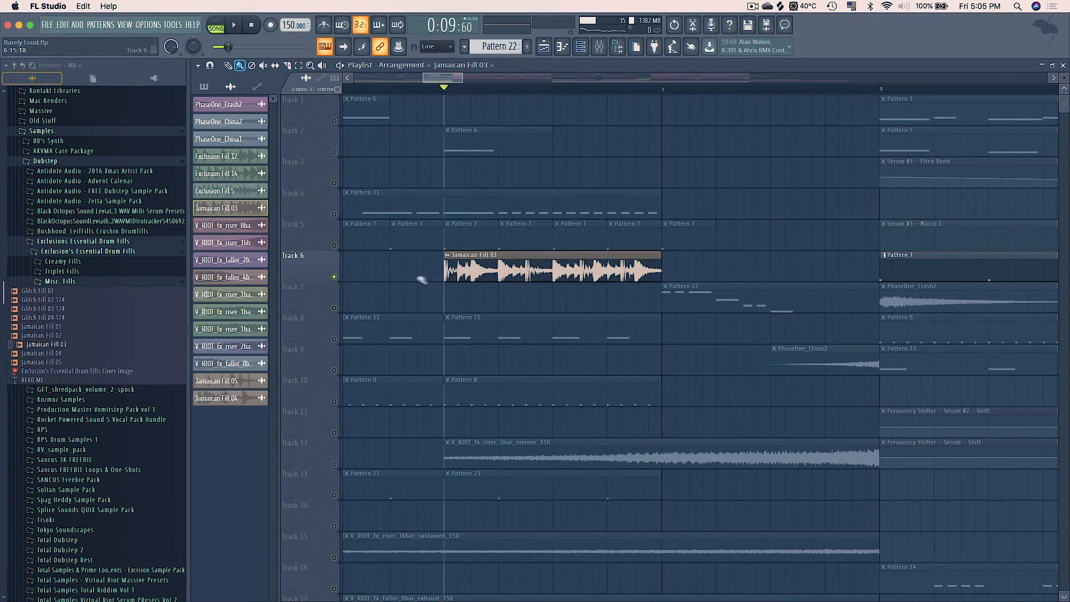
Move the Jamaican Fill 03 clip on Track 6 to the second half of bar 8, trimmed to half a bar ending at bar 9.
left_click_drag(532, 274, 747, 276)
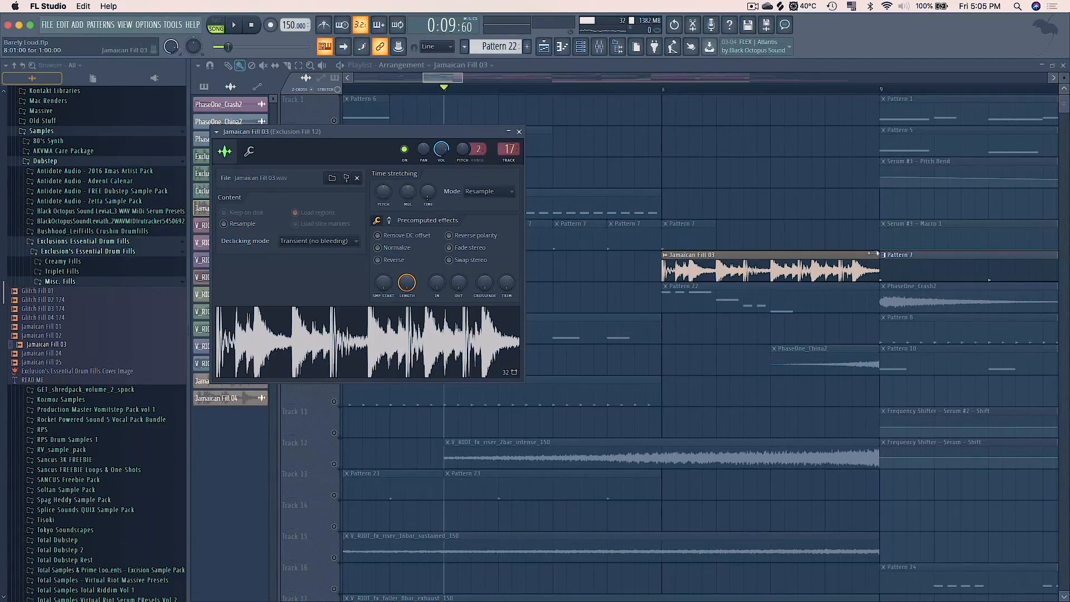
left_click_drag(873, 254, 833, 265)
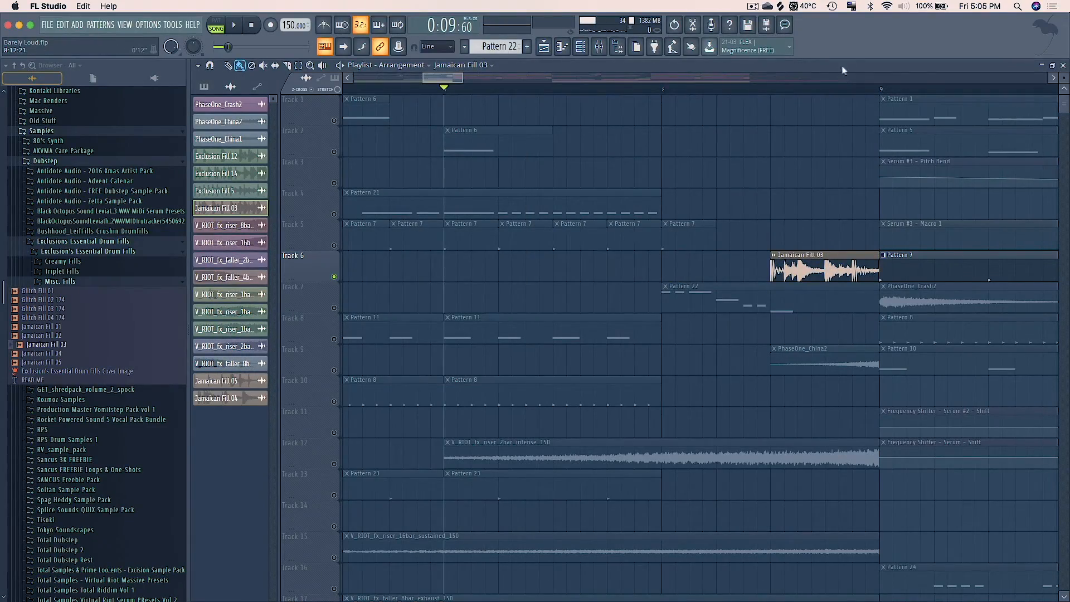
Select bar 8 as the playback range, turn off the solo on Track 6, and play the range with all tracks.
left_click_drag(882, 92, 684, 92)
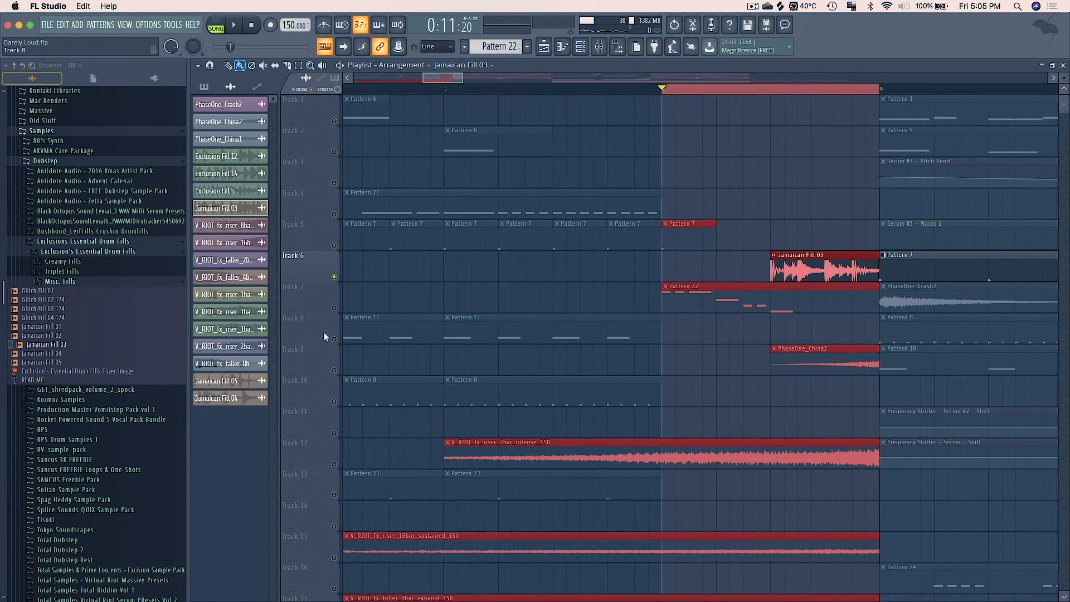
right_click(334, 277)
key("space")
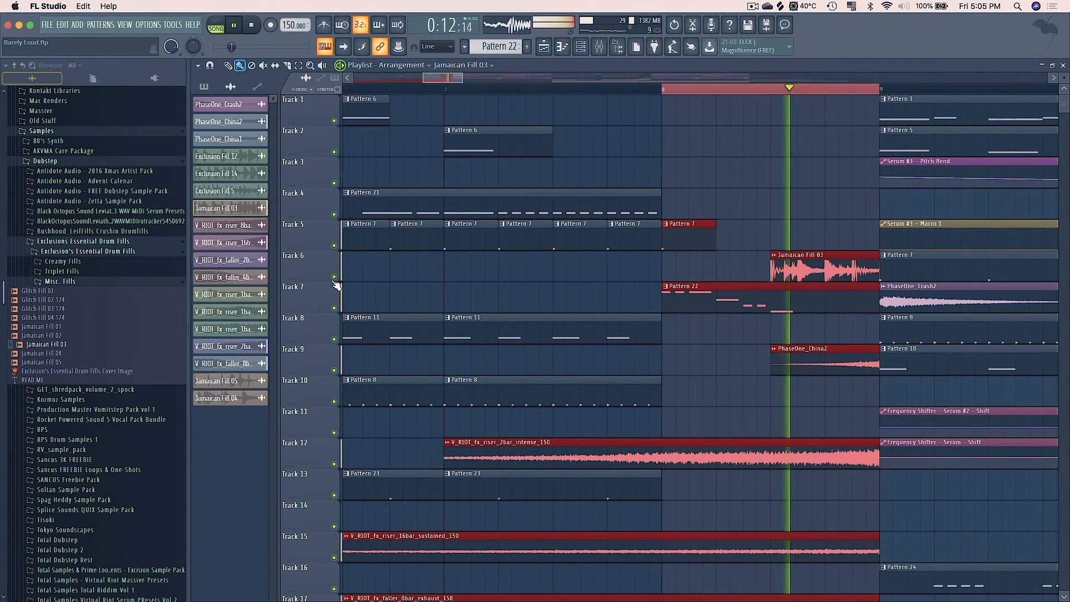
key("space")
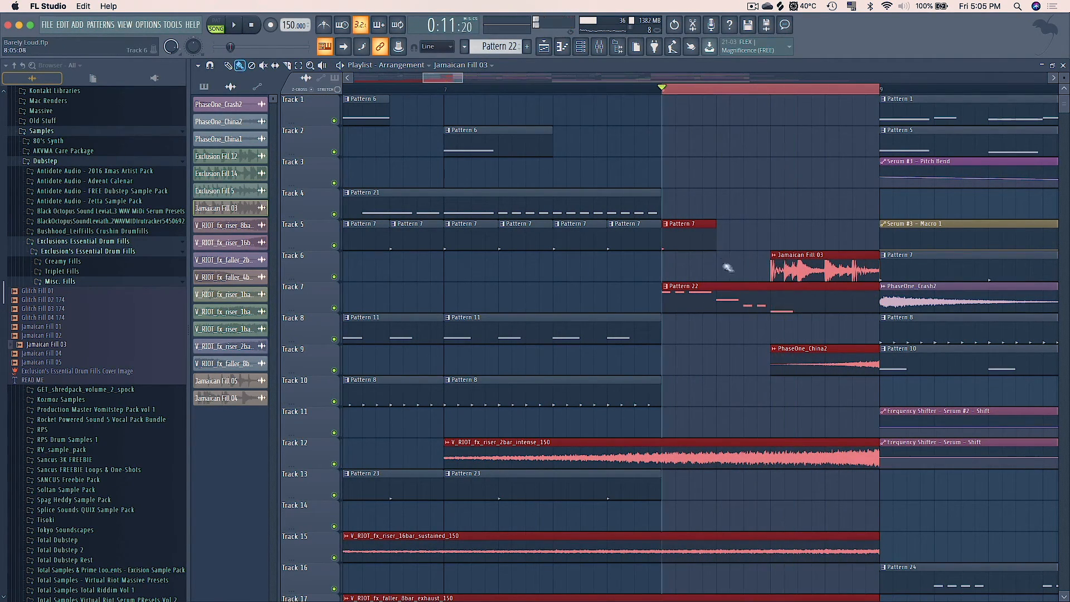
Slip the audio inside the trimmed Jamaican Fill 03 clip so its second half plays, and audition bar 8.
left_click(827, 229)
left_click_drag(828, 263, 776, 270)
key("space")
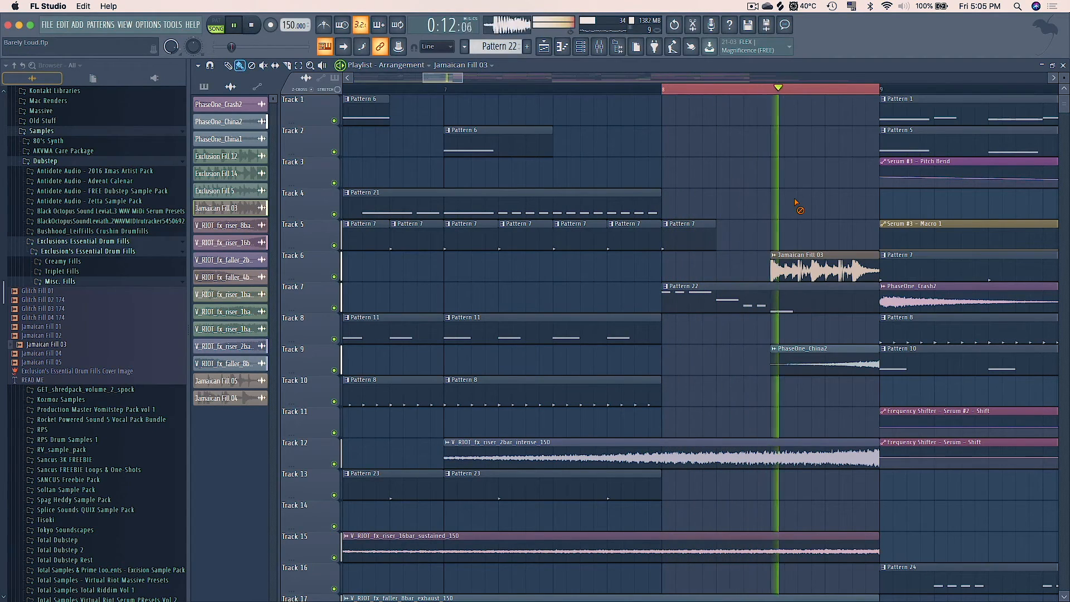
key("space")
Reset the Exclusion Fill 12 mixer track to its default state, removing all its plugins.
left_click(587, 45)
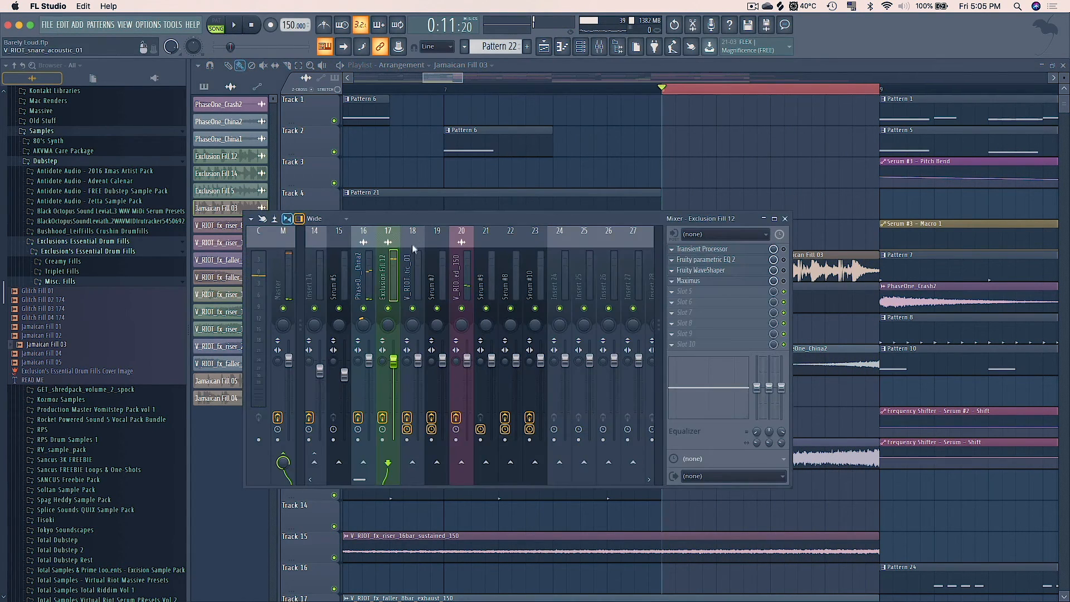
right_click(393, 258)
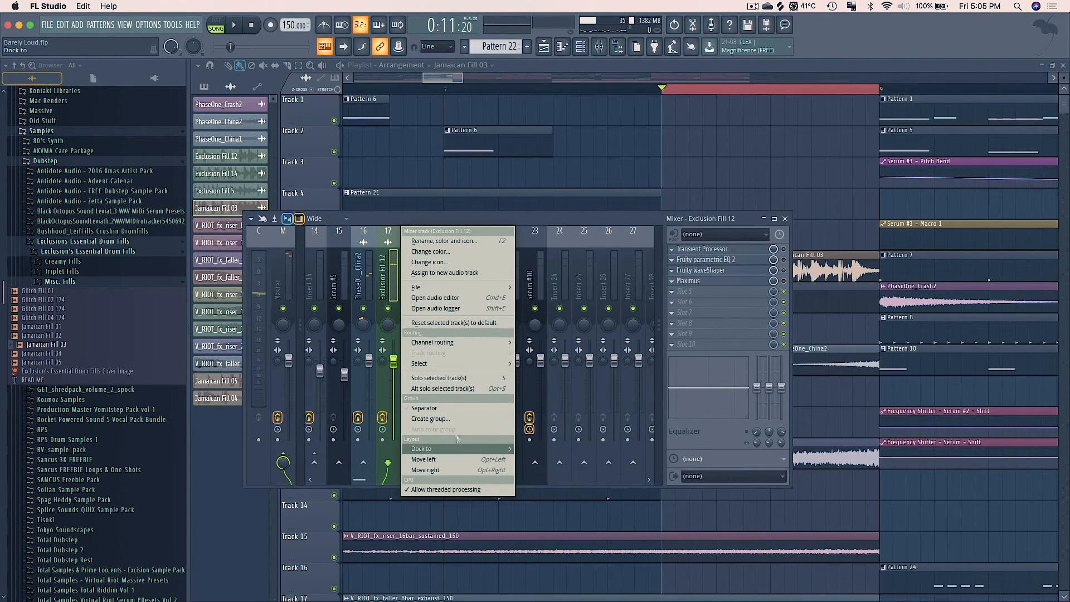
left_click(456, 322)
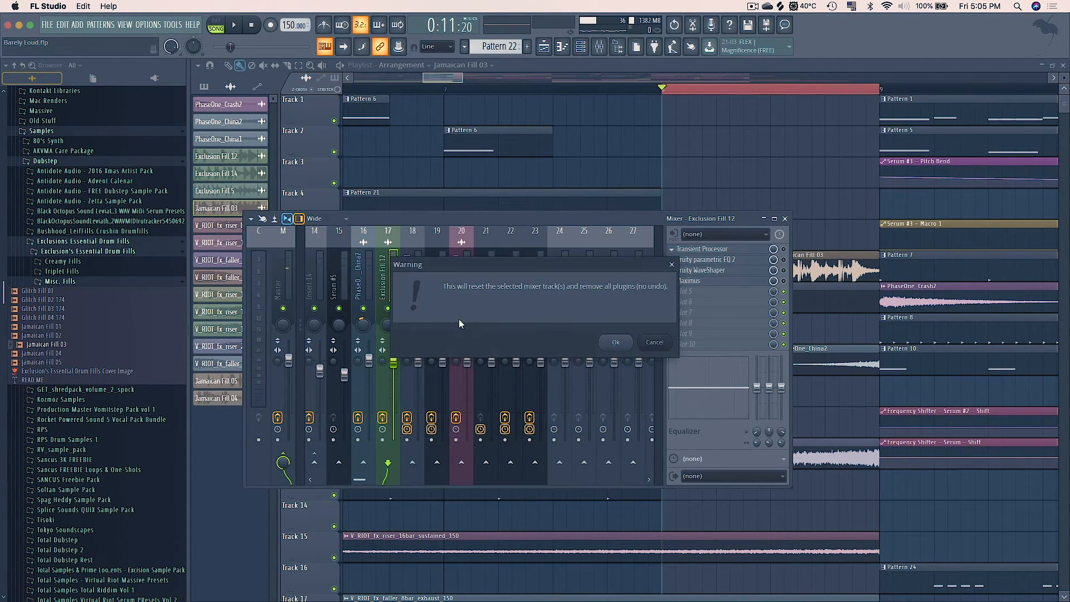
left_click(626, 347)
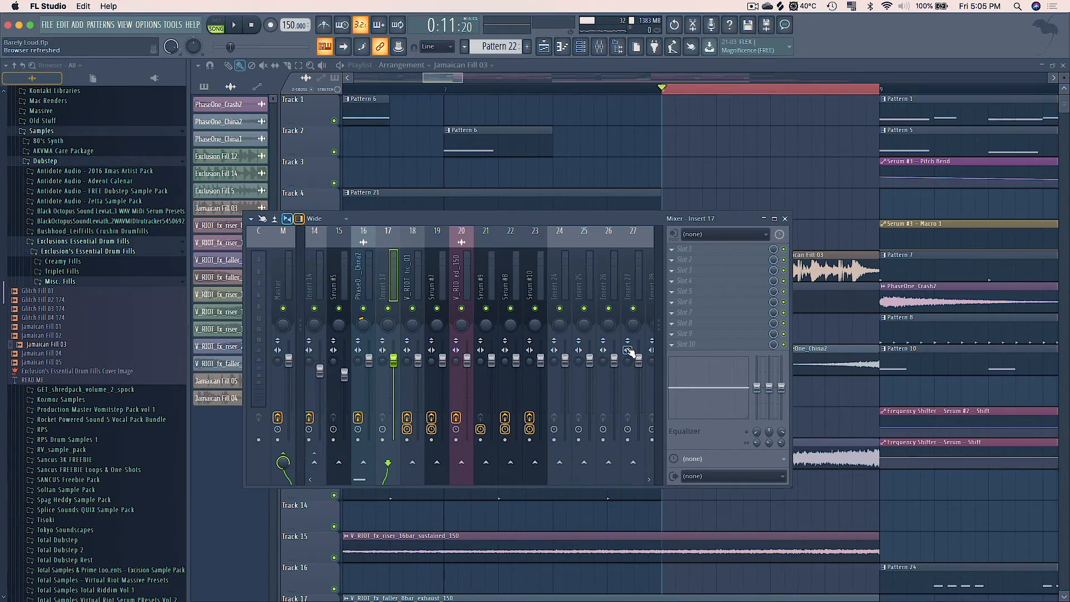
Load Transient Processor into the first effect slot of mixer track Insert 17.
left_click_drag(577, 217, 612, 163)
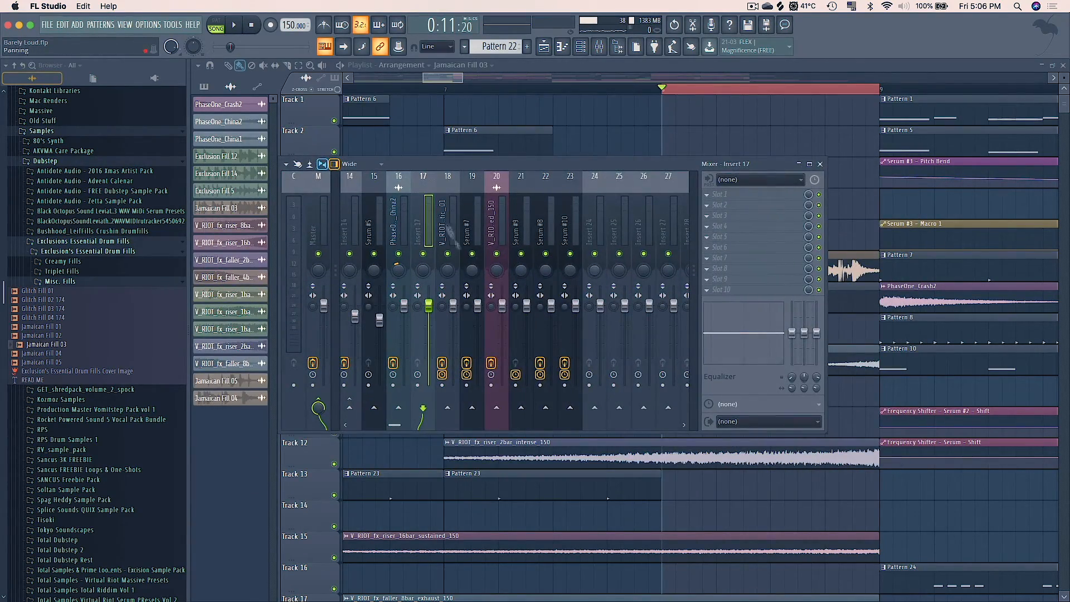
left_click(723, 196)
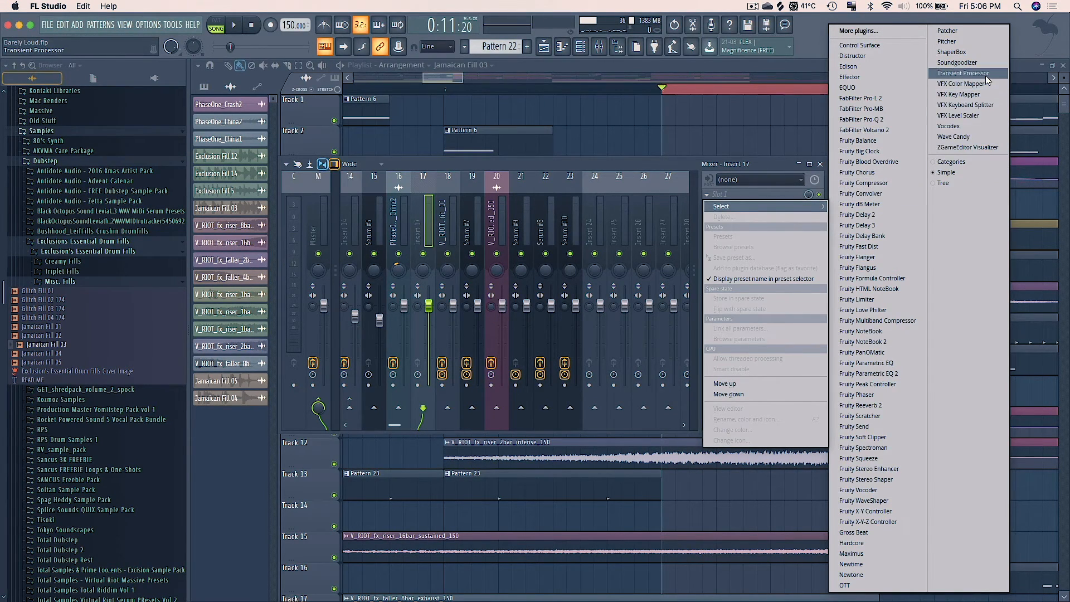
left_click(964, 73)
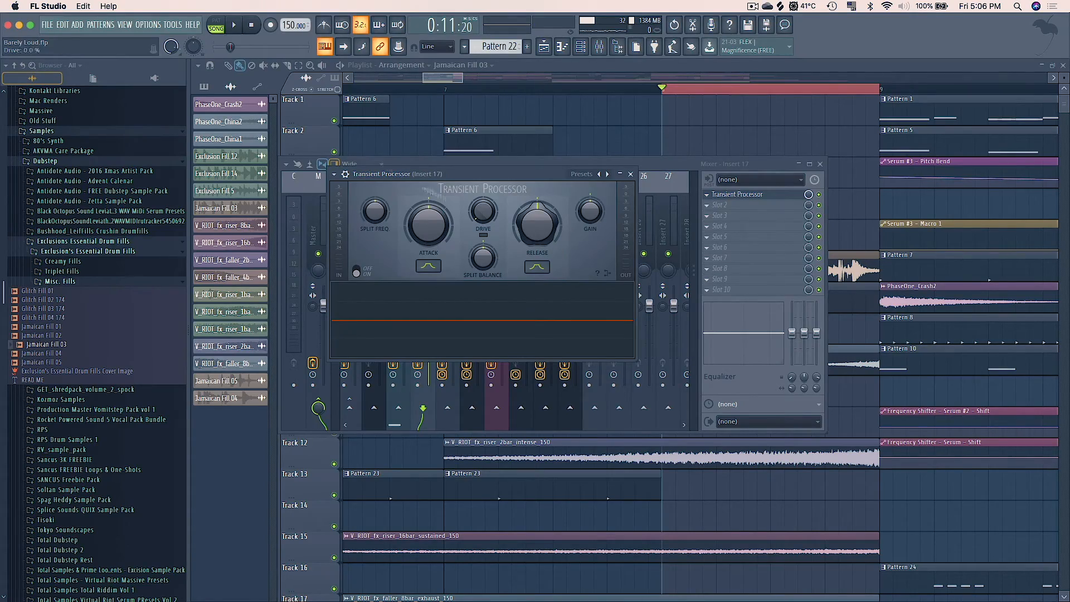
Adjust the attack and release of the Transient Processor on Insert 17, and play bar 8 to hear the effect.
left_click_drag(452, 173, 592, 214)
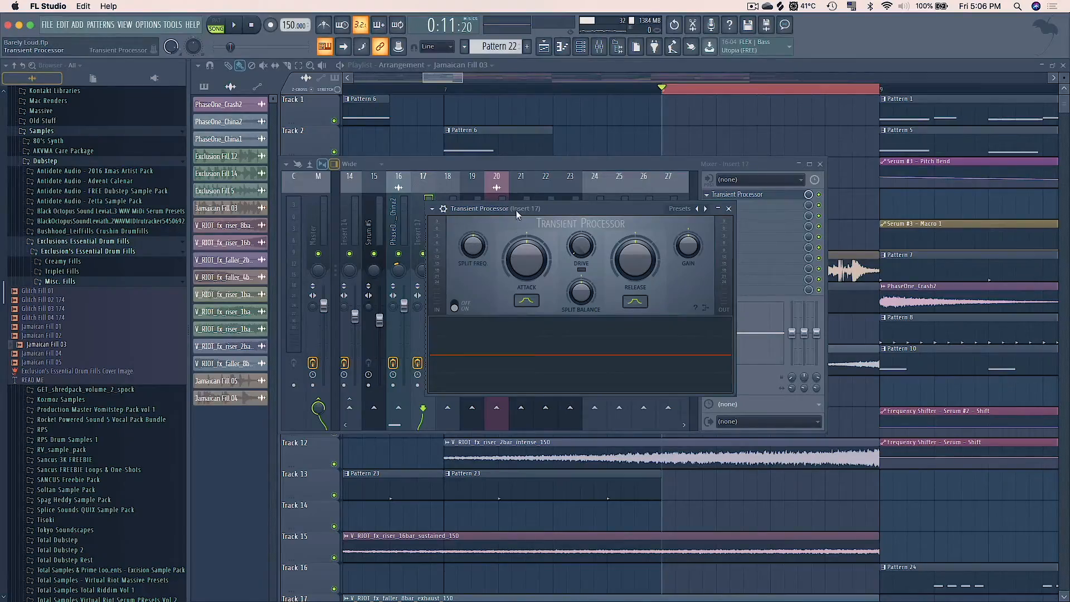
left_click_drag(516, 210, 448, 185)
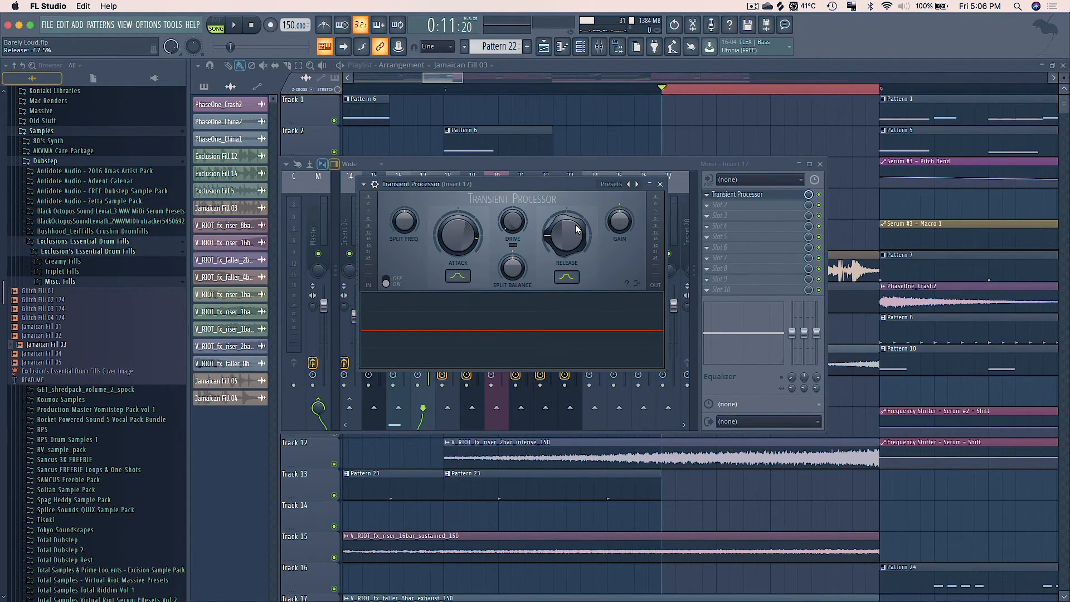
key("space")
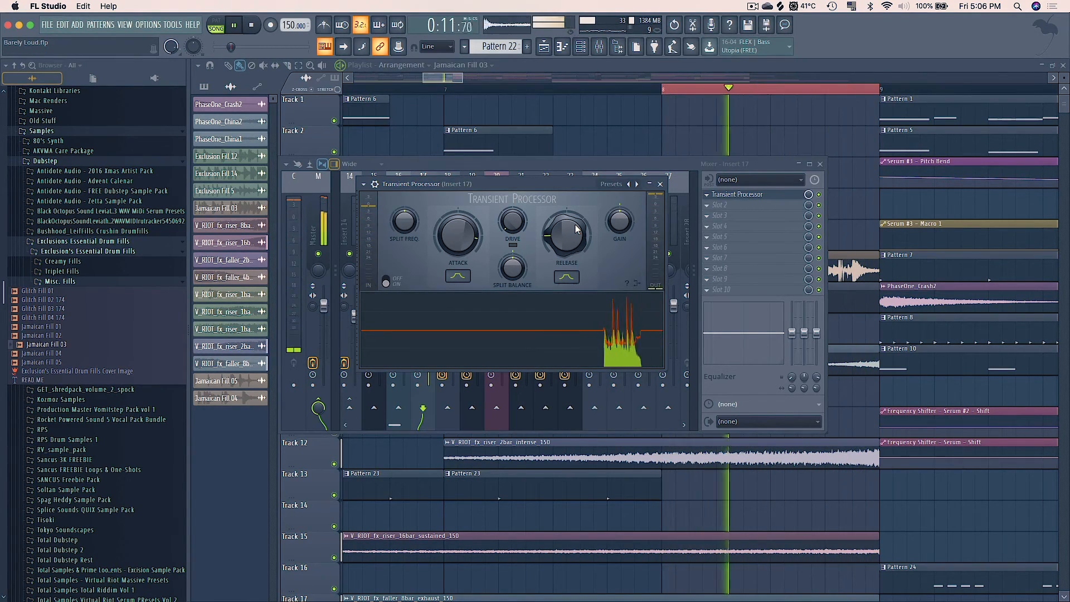
key("space")
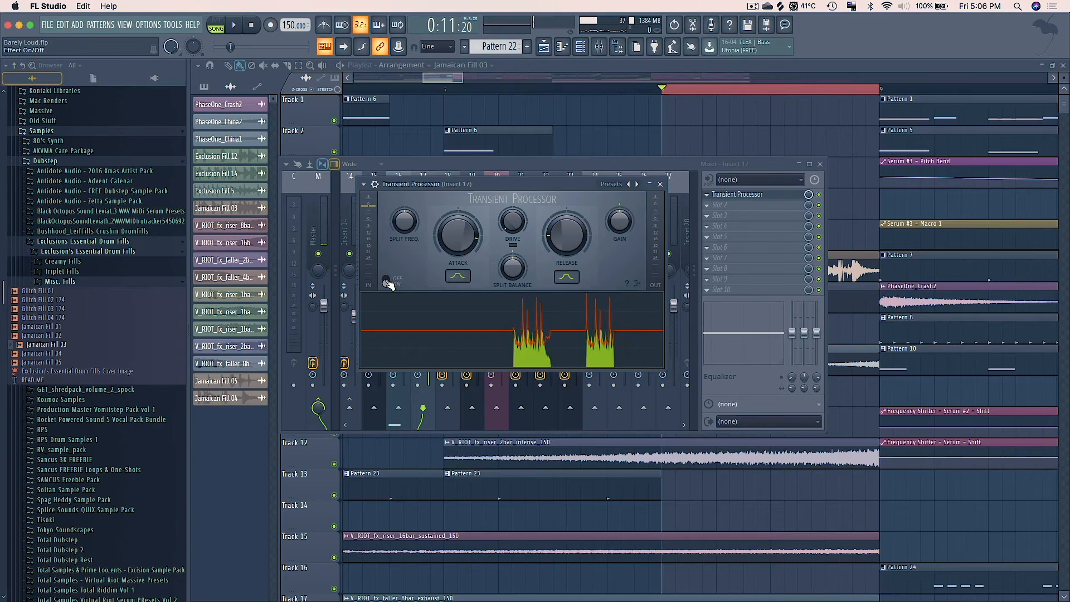
Play bar 8 while toggling the Transient Processor's effect switch to compare the processed and unprocessed fill.
left_click_drag(452, 188, 497, 196)
key("space")
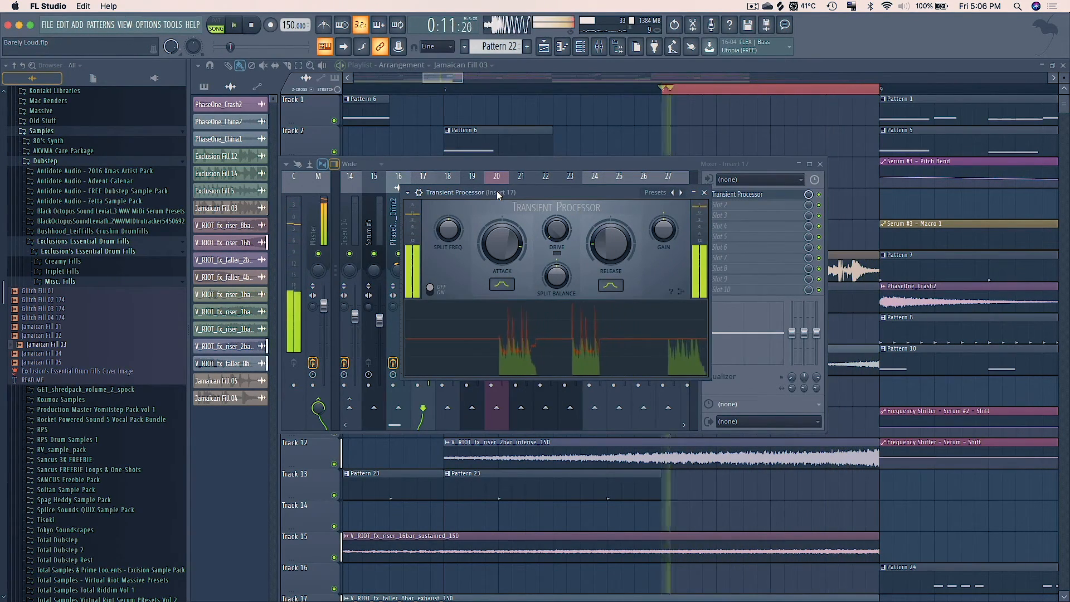
left_click(431, 290)
key("space")
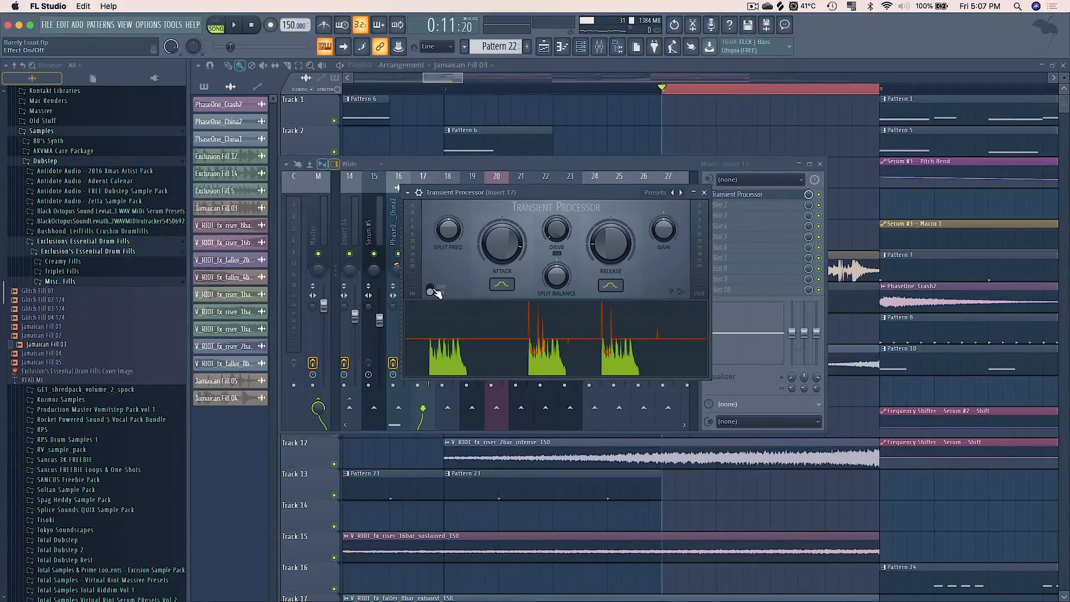
Load Fruity Parametric EQ 2 into the second effect slot of Insert 17, roll off the highs and boost band 6, auditioning bar 8.
left_click(704, 192)
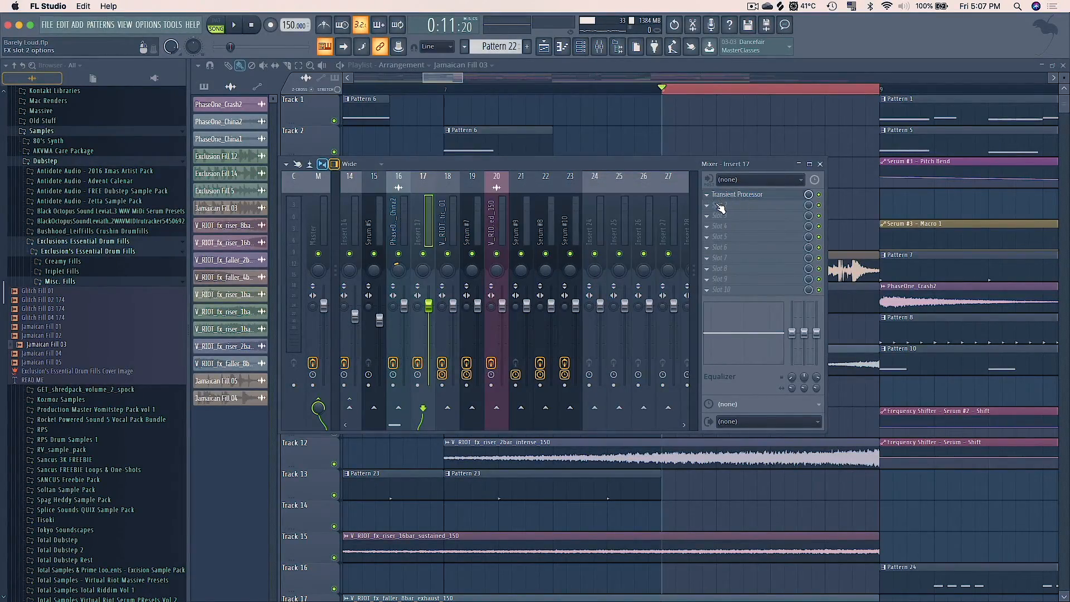
left_click(716, 204)
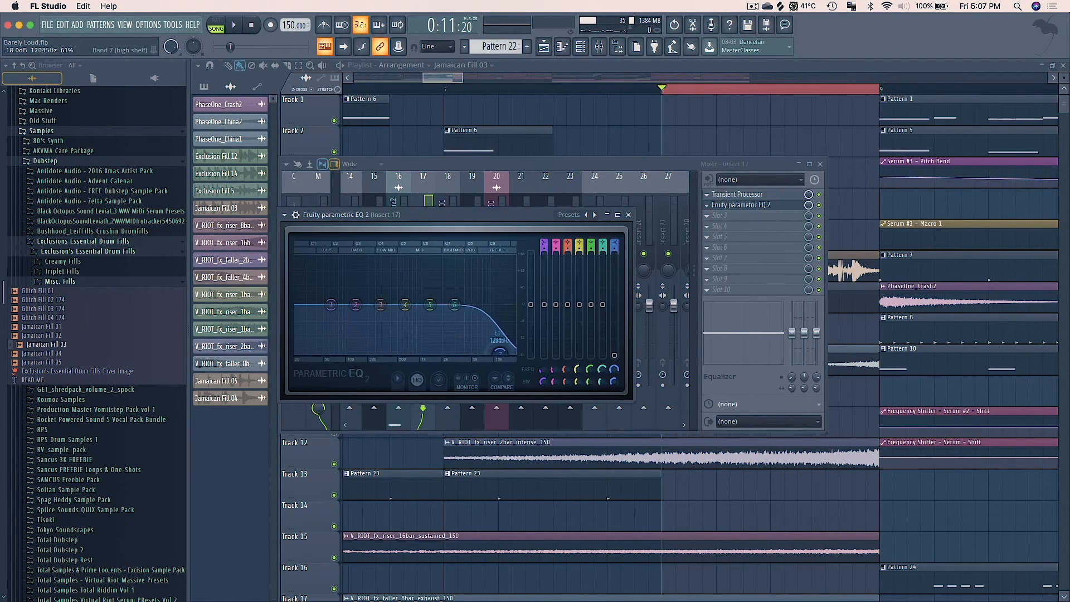
left_click_drag(455, 305, 463, 303)
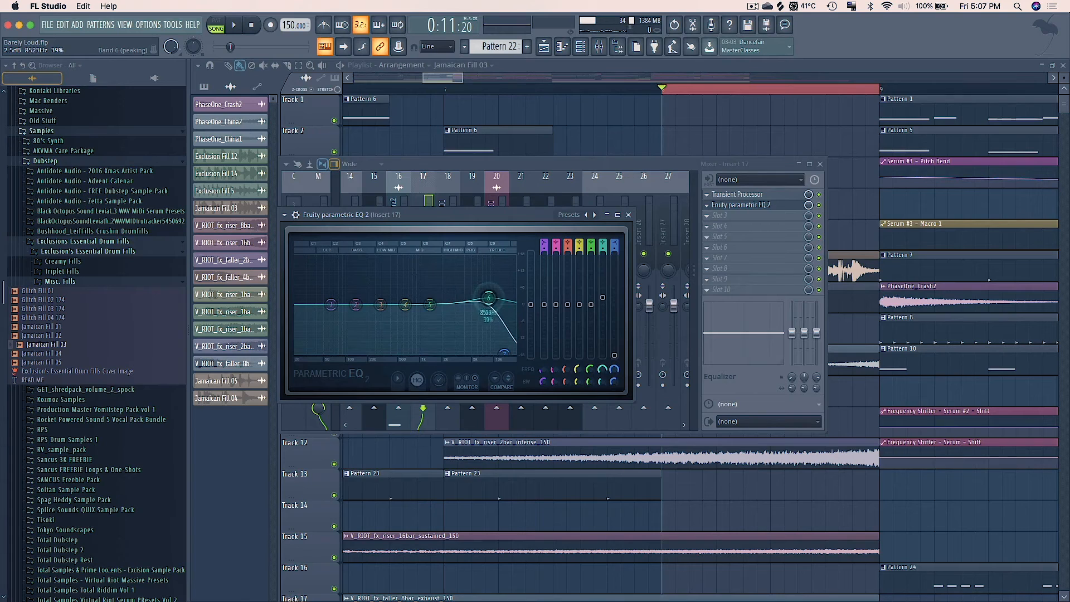
key("space")
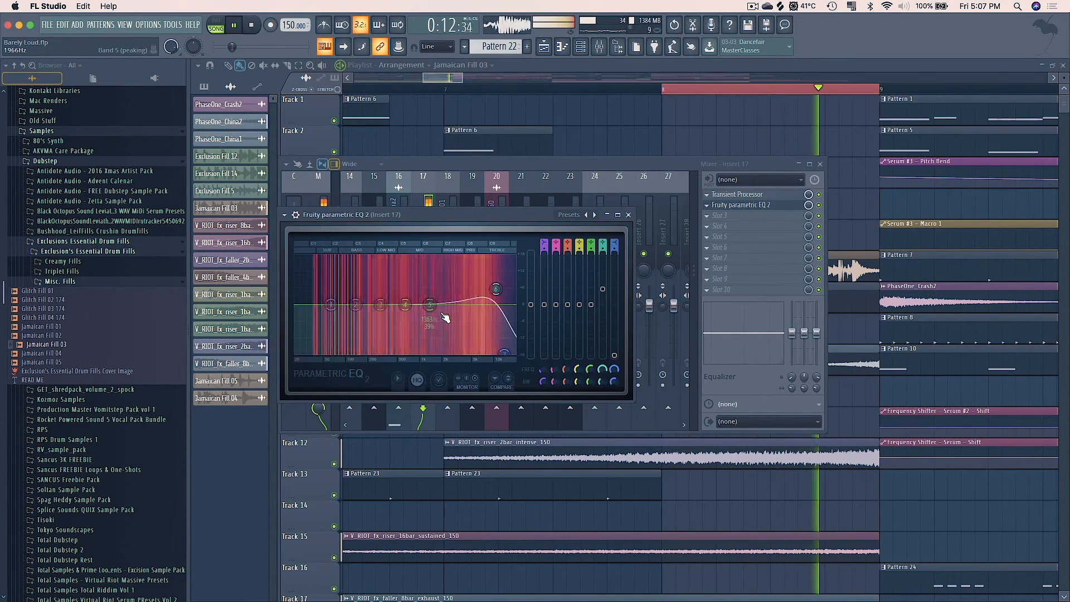
key("space")
Cut EQ bands 3 and 5, boost bands 1, 2 and 4, and play bar 8 to hear the equalized fill.
left_click_drag(429, 304, 434, 309)
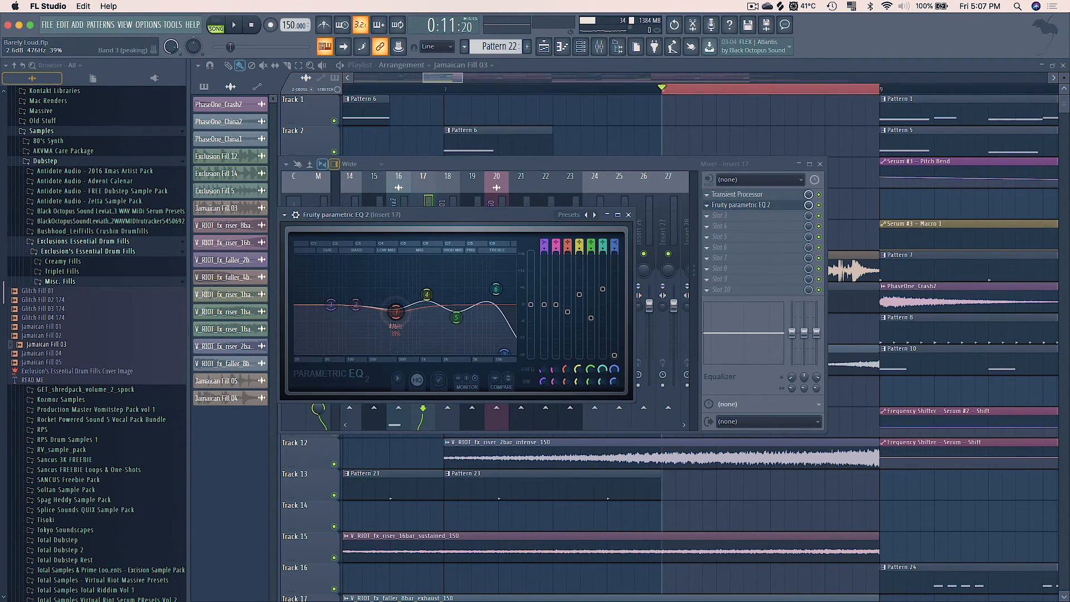
left_click_drag(356, 304, 373, 300)
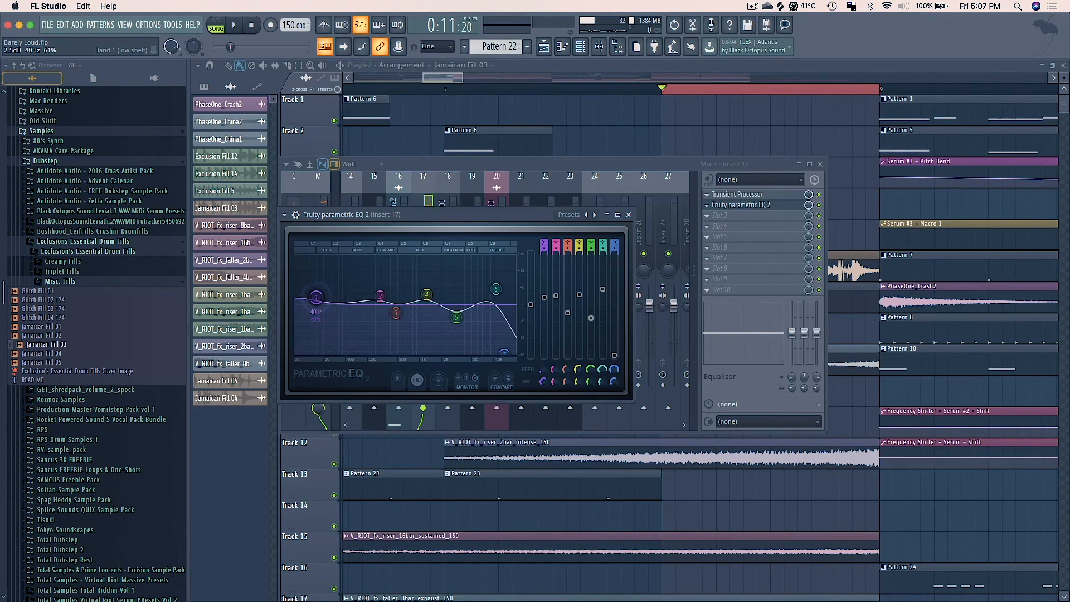
key("space")
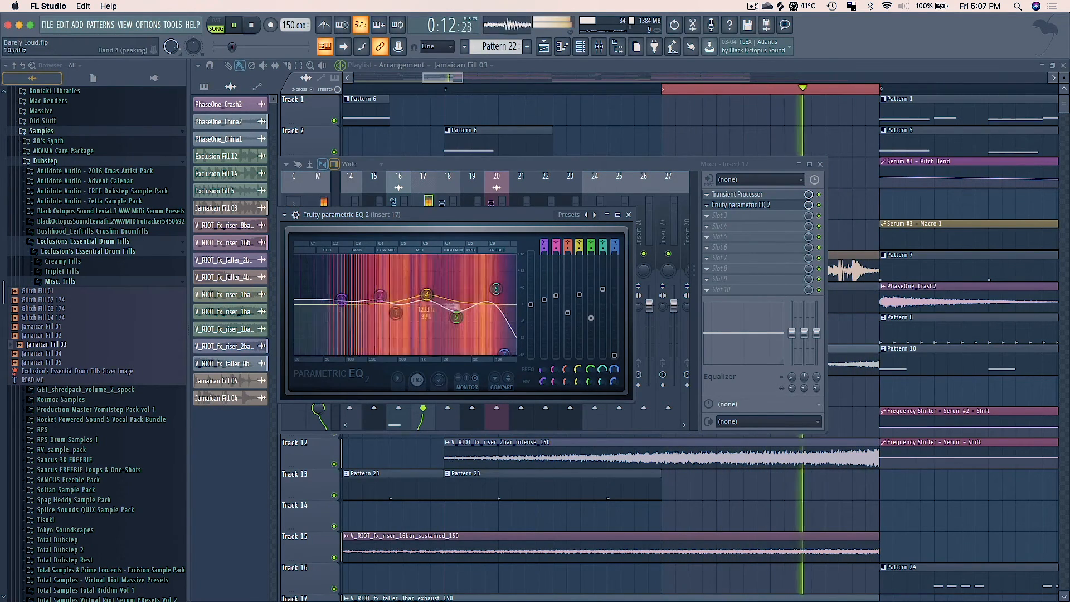
left_click(628, 215)
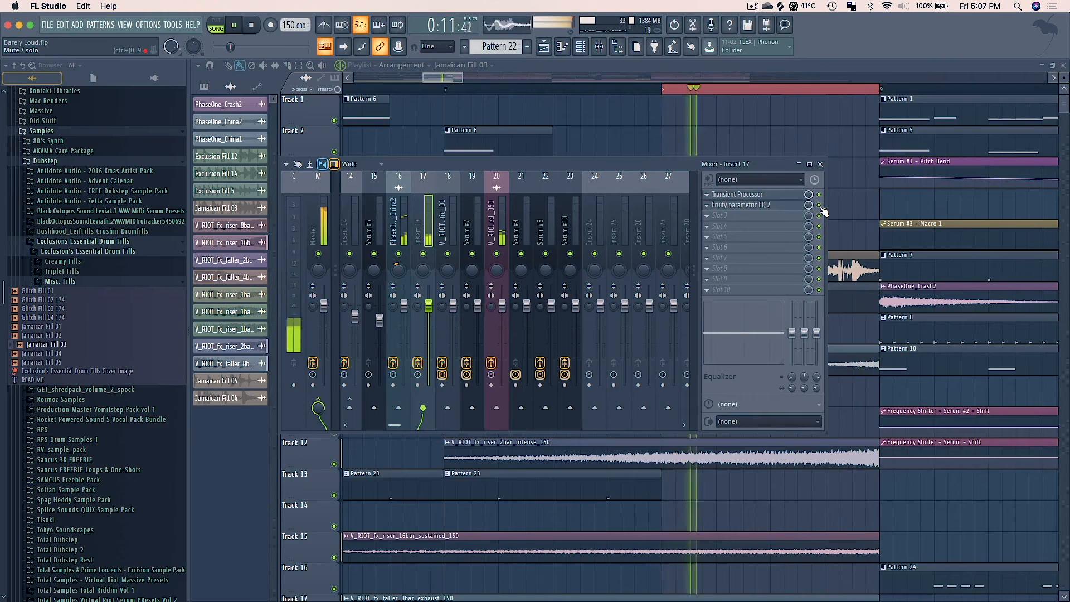
key("space")
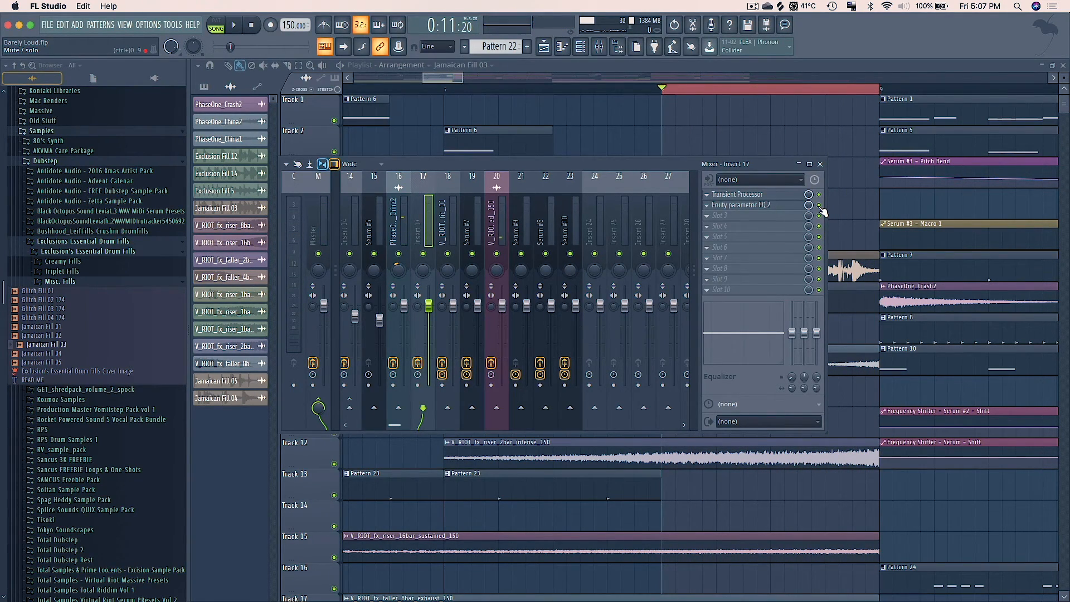
Load Fruity WaveShaper into the third effect slot and bend its curve to a tension of 21.25%, auditioning bar 8.
left_click(759, 215)
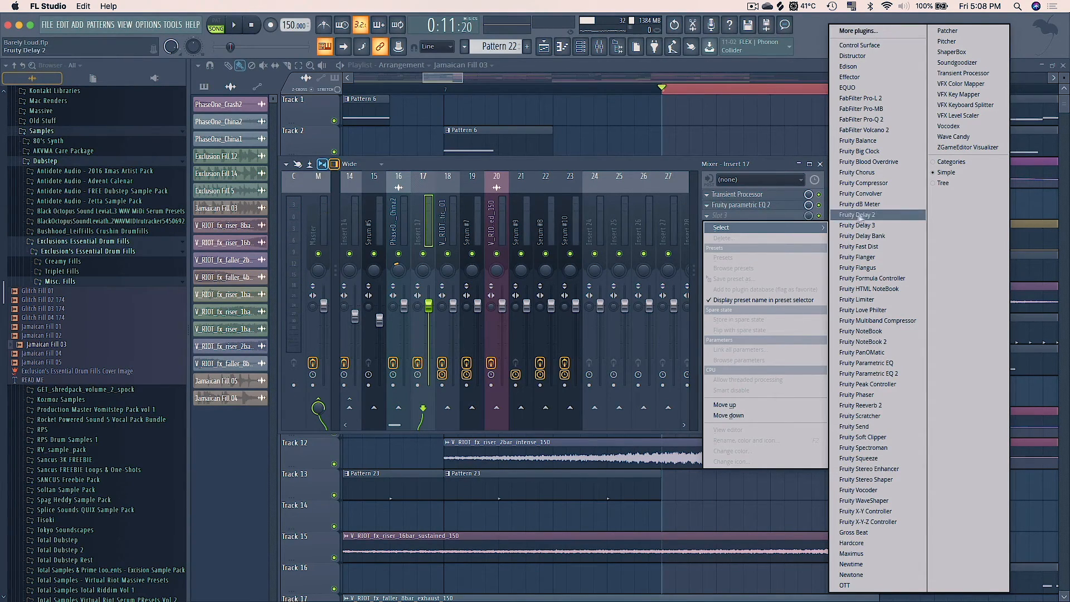
left_click(870, 500)
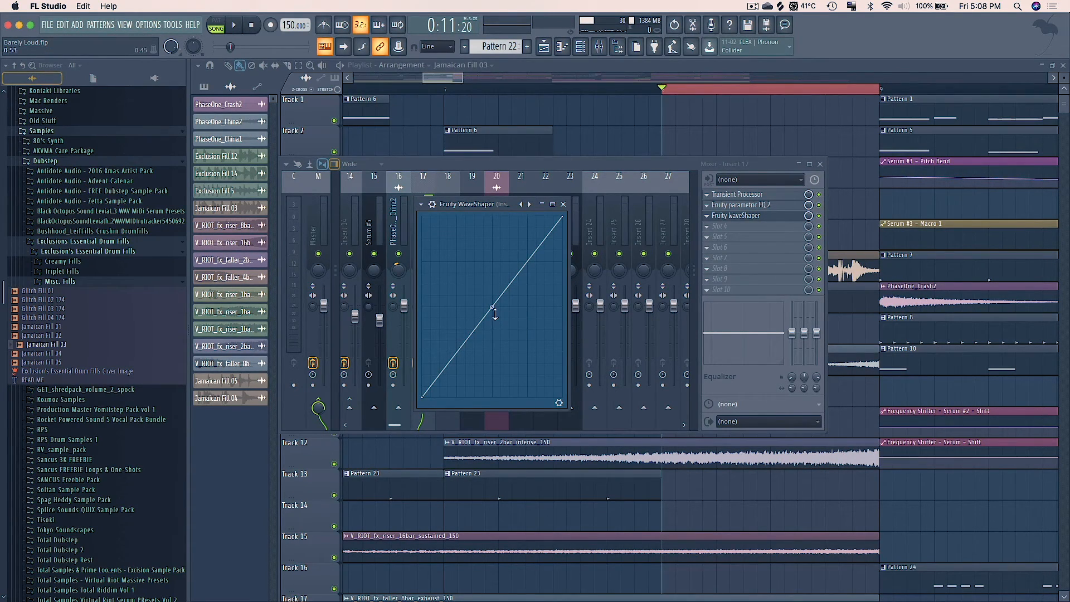
left_click_drag(492, 308, 492, 340)
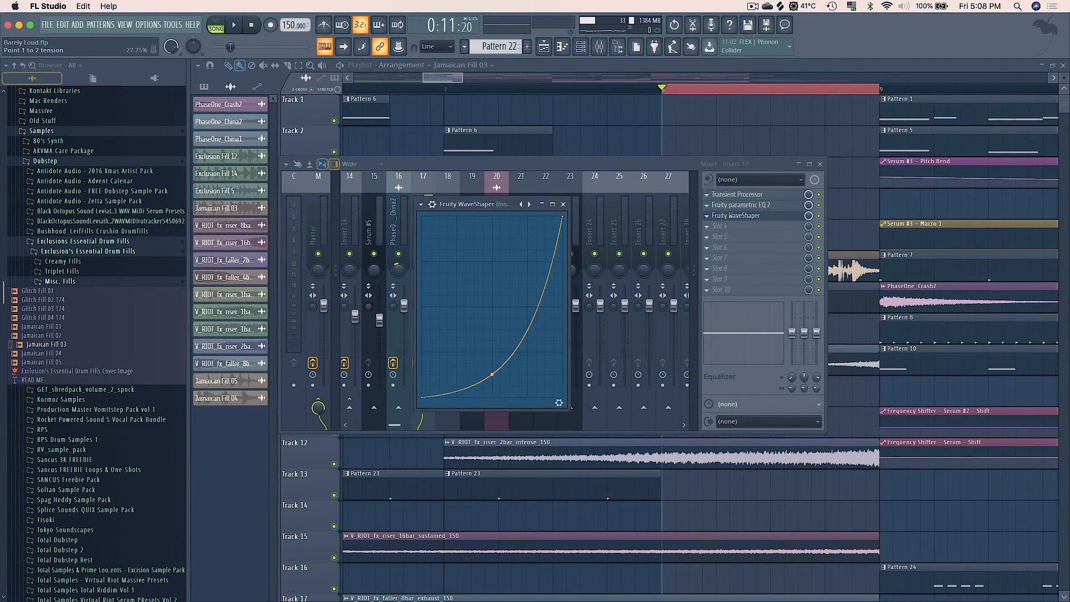
key("space")
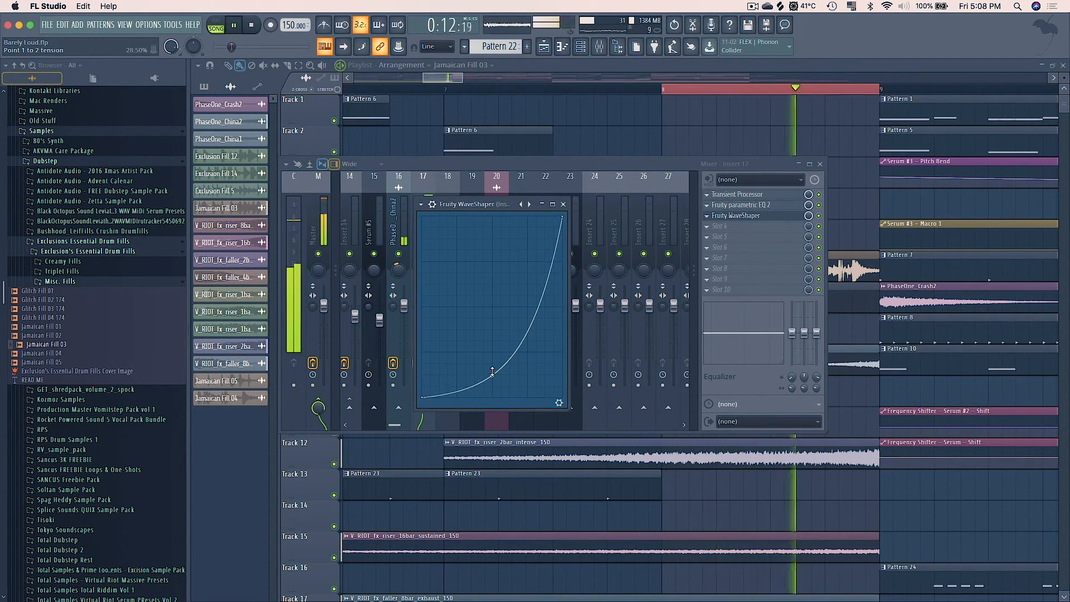
left_click_drag(492, 379, 493, 353)
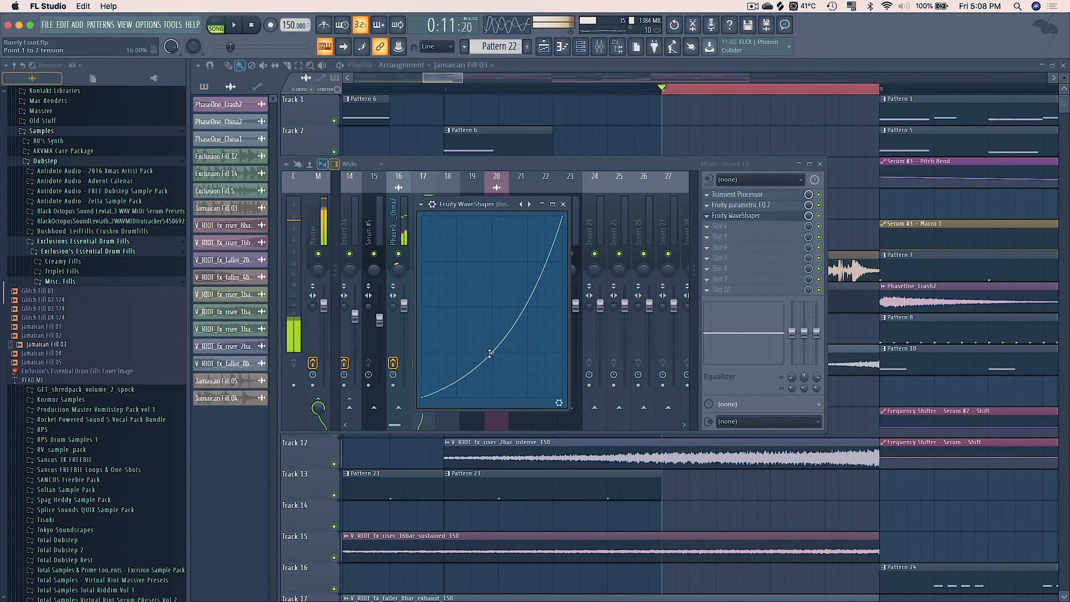
key("space")
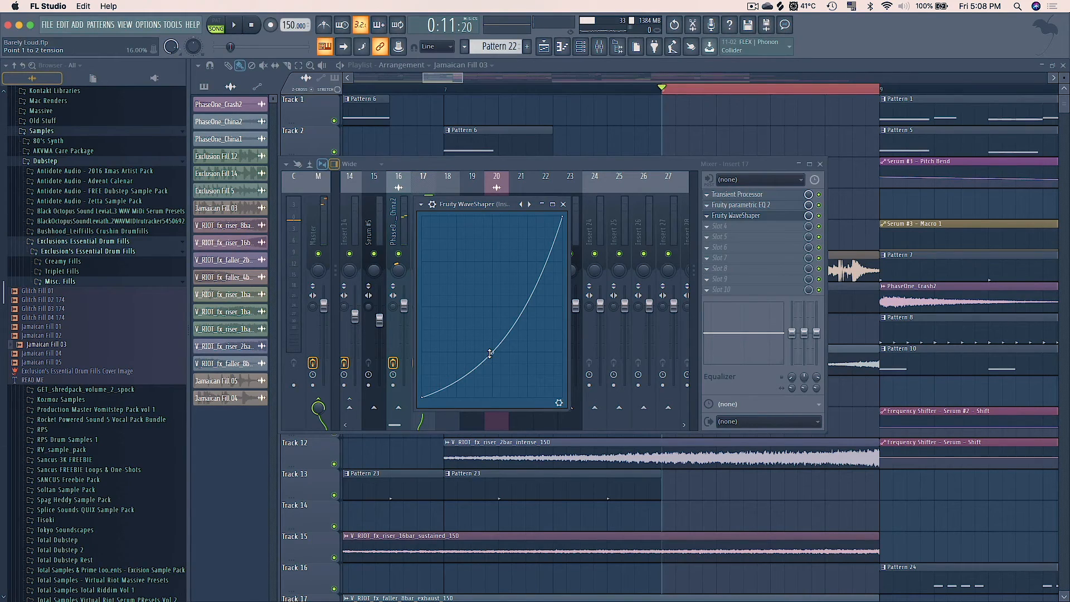
left_click(559, 404)
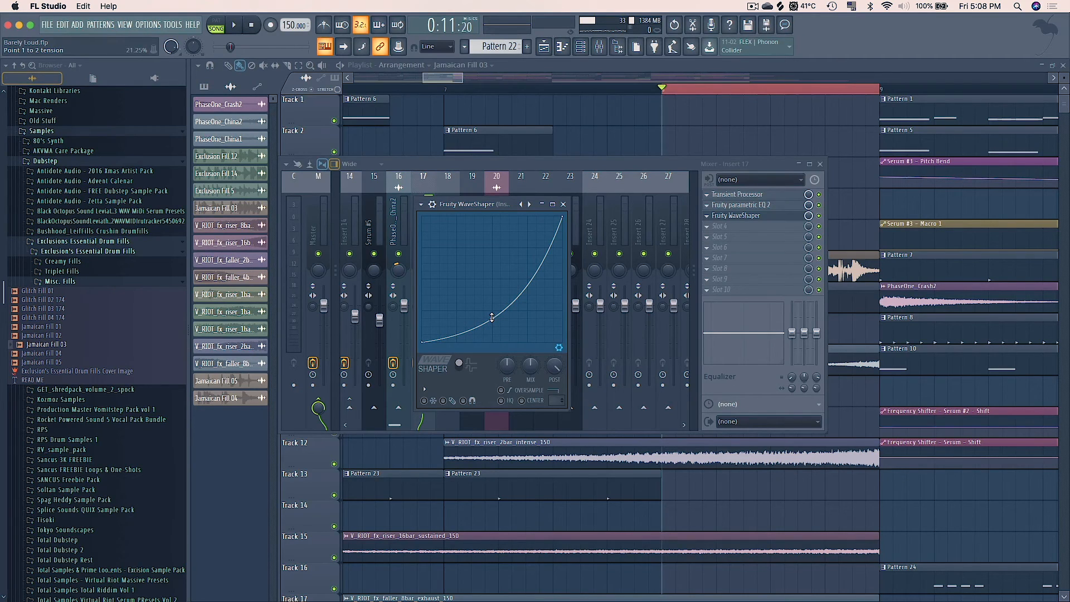
Play bar 8 with the Fruity WaveShaper slot switched off and on to compare the distorted and undistorted fill.
key("space")
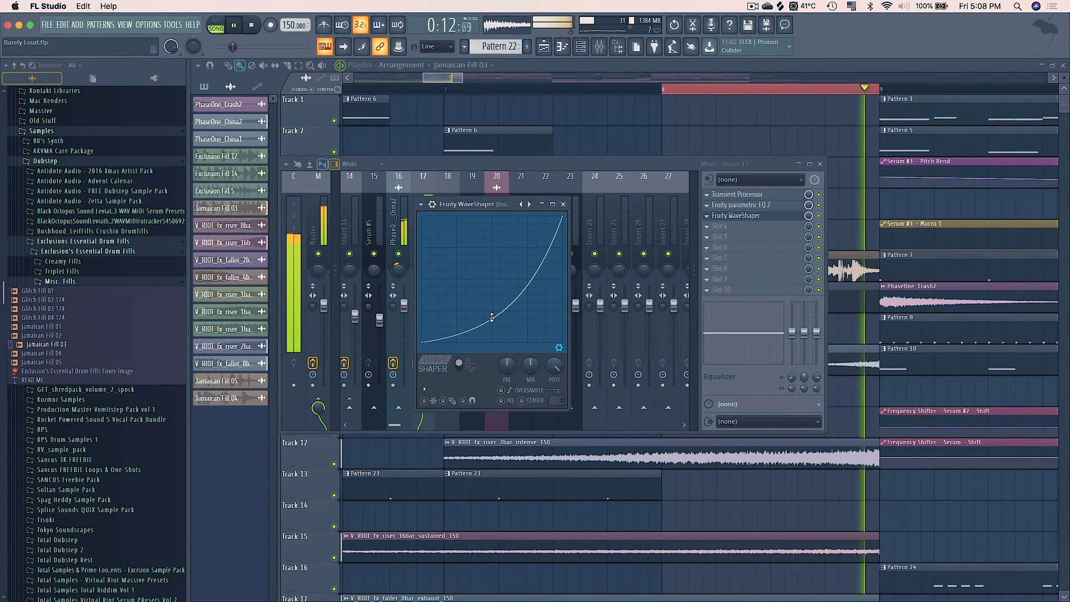
left_click(819, 216)
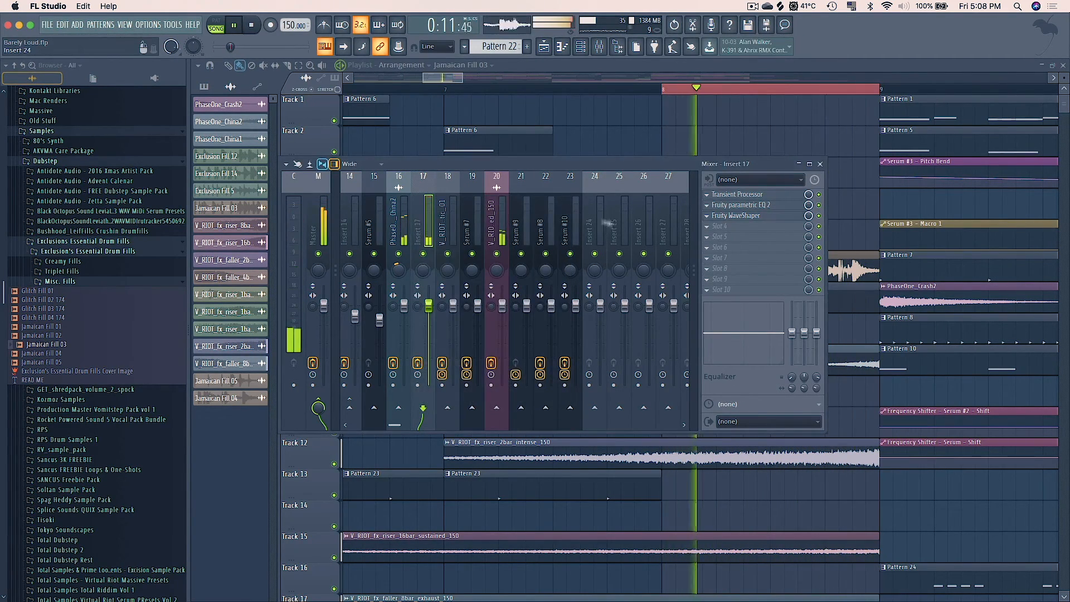
left_click(819, 216)
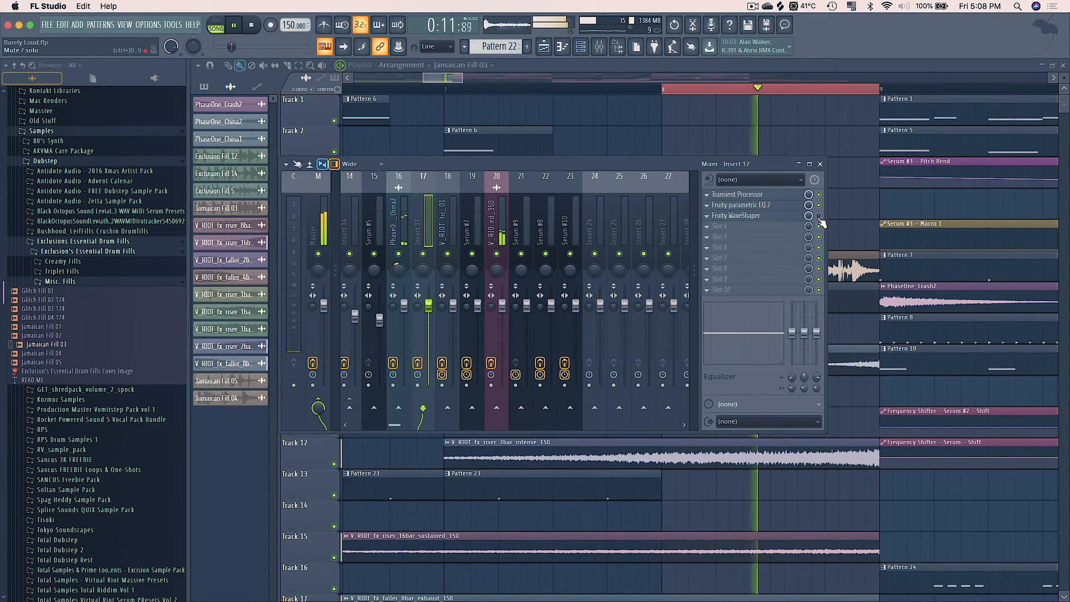
left_click(820, 221)
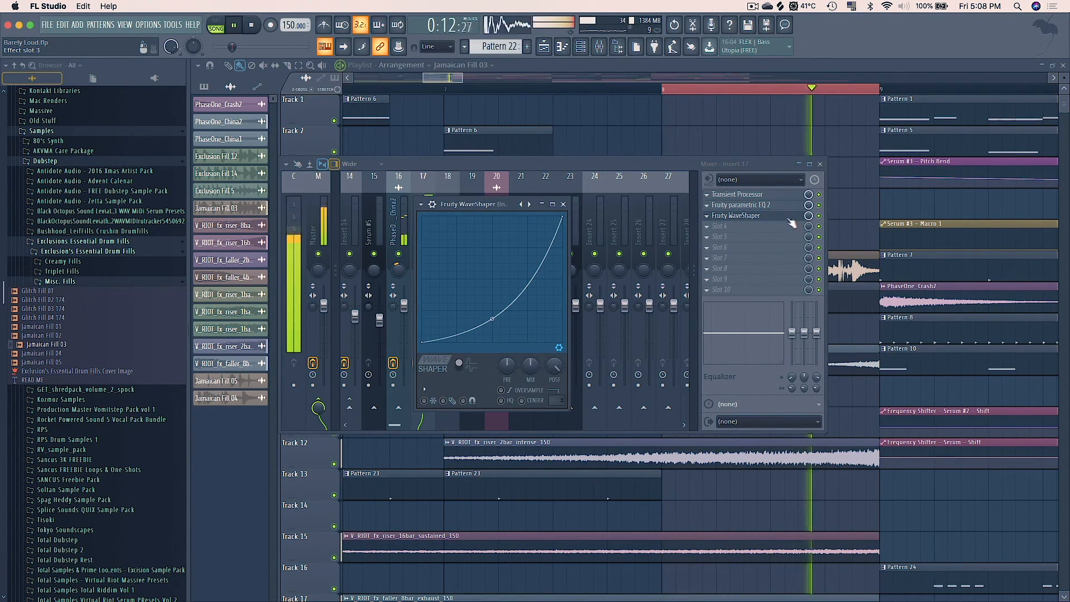
key("space")
left_click(563, 204)
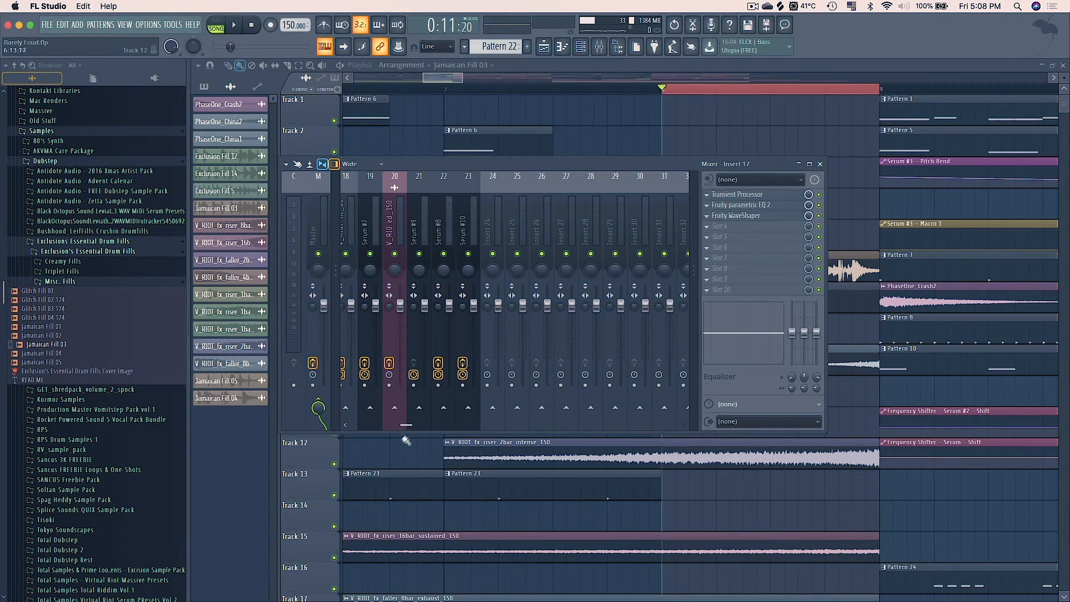
Load Maximus into the fourth effect slot of mixer track Insert 17.
left_click_drag(404, 438, 382, 429)
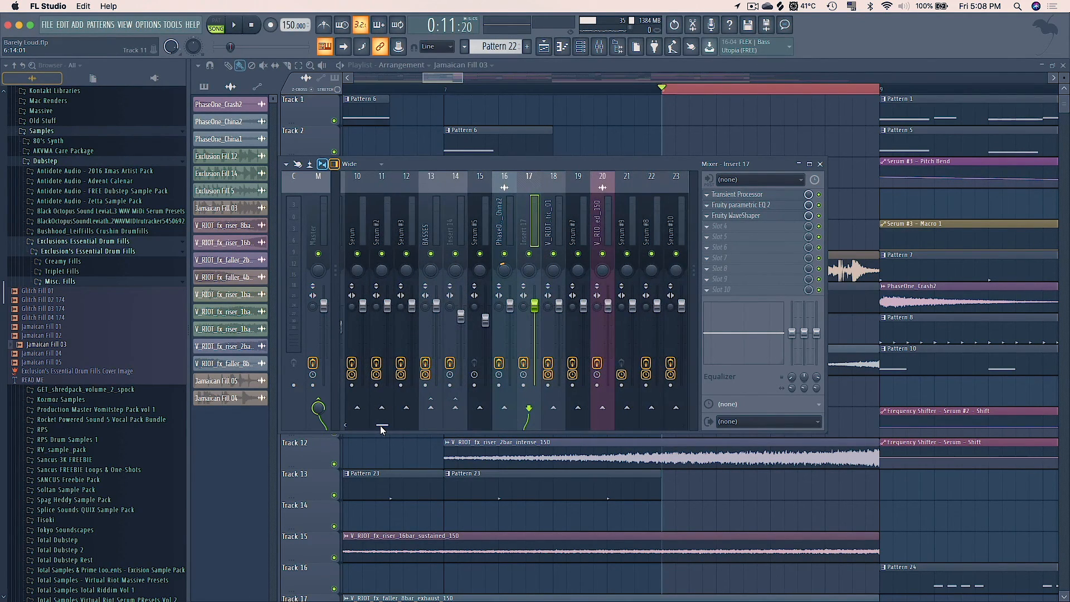
left_click(721, 227)
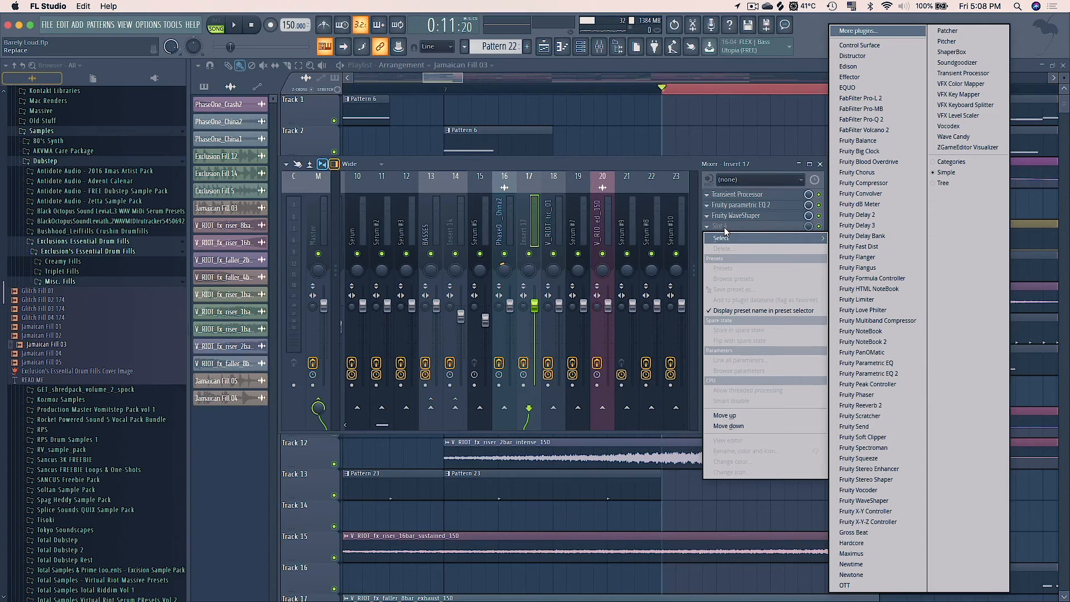
left_click(884, 552)
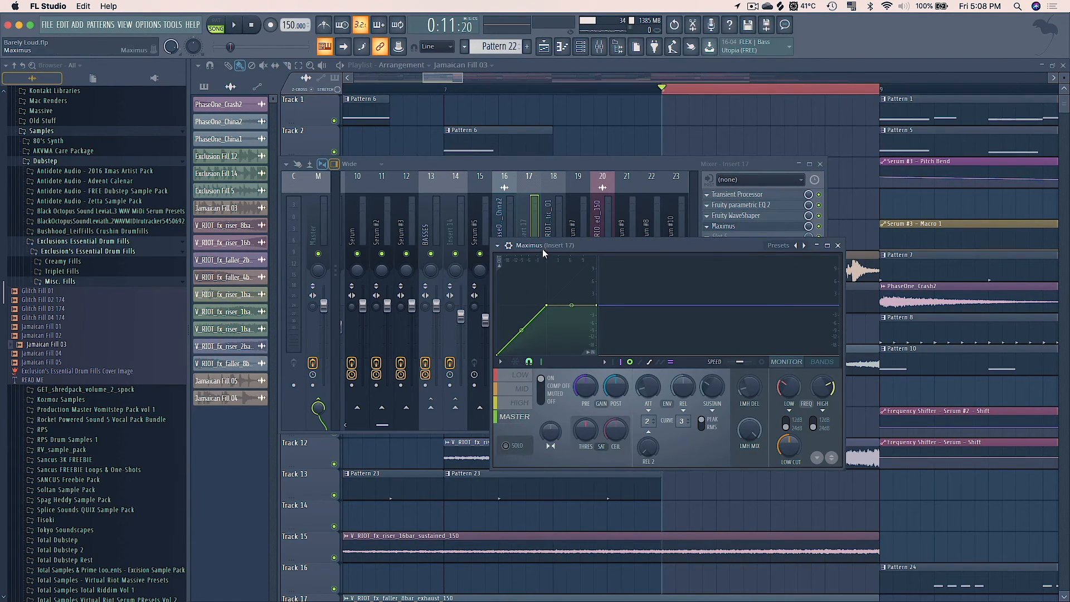
left_click_drag(542, 249, 426, 220)
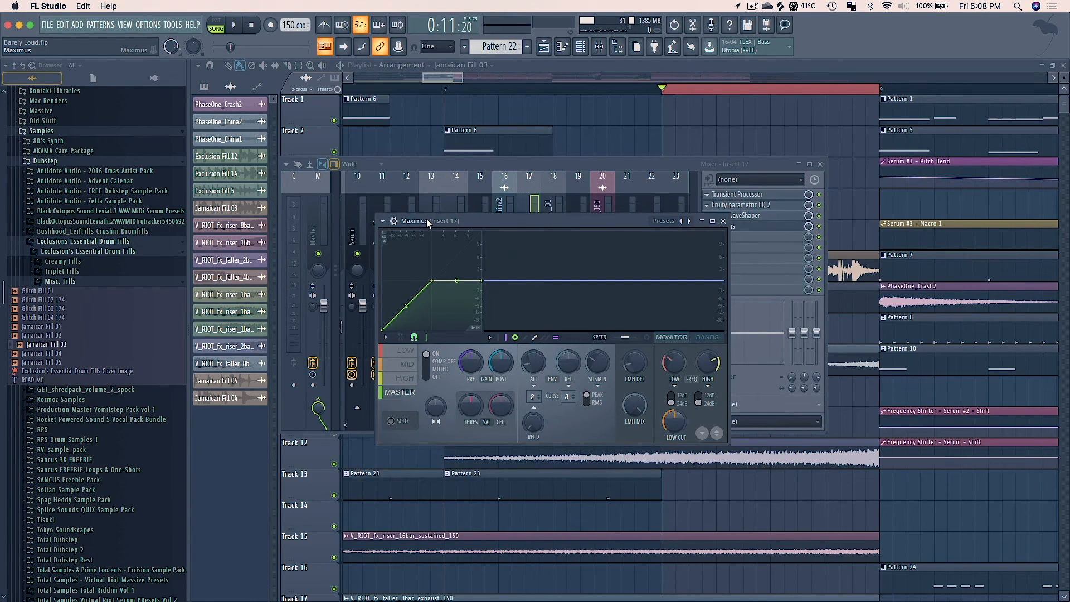
Raise the end point of Maximus's master band curve to form a straight diagonal, removing the compression.
left_click(415, 354)
left_click(429, 362)
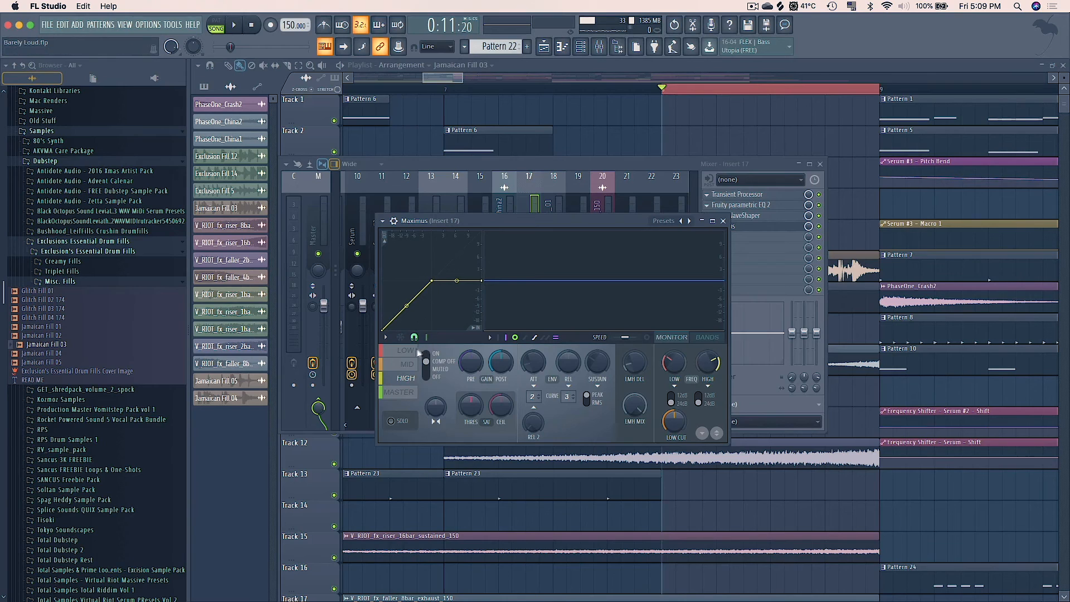
left_click(406, 392)
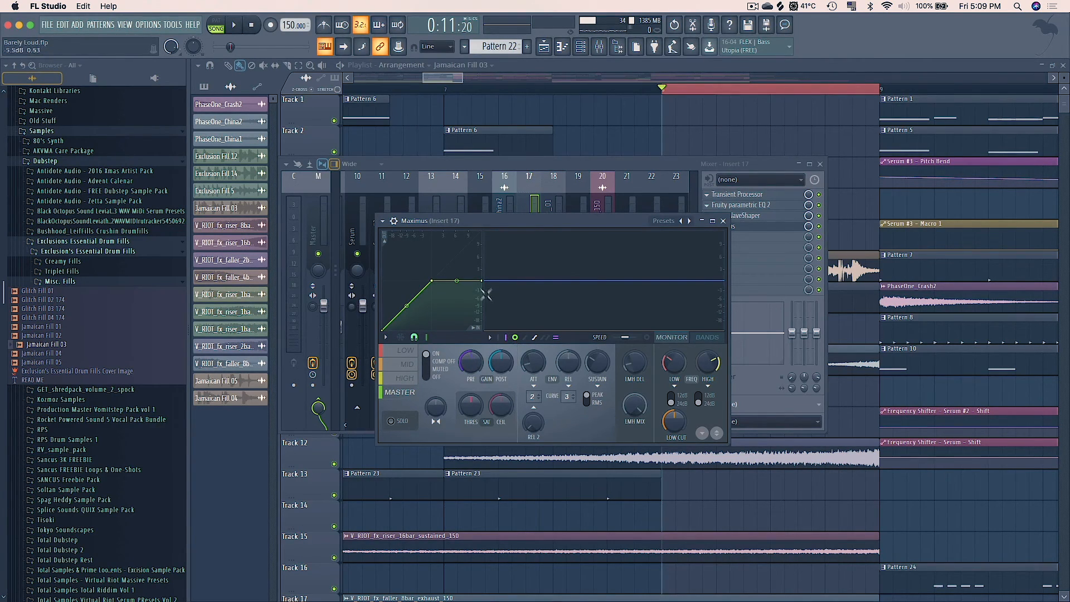
left_click_drag(481, 280, 475, 223)
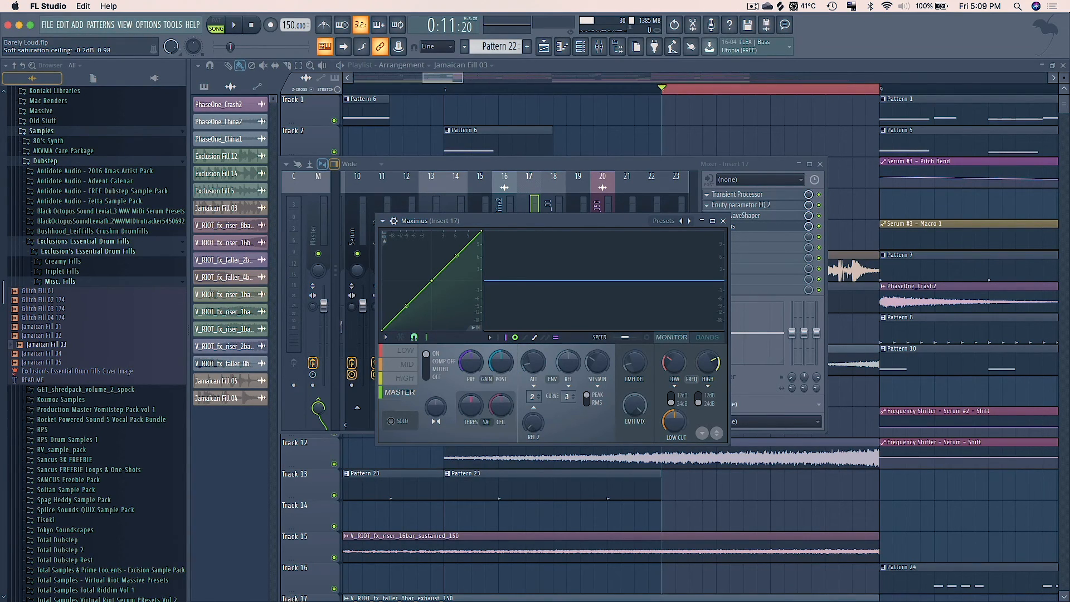
Set Maximus's soft saturation threshold to 1% in mode A and its pre gain to 4.8 dB, playing bar 8 to listen.
left_click_drag(474, 412, 474, 409)
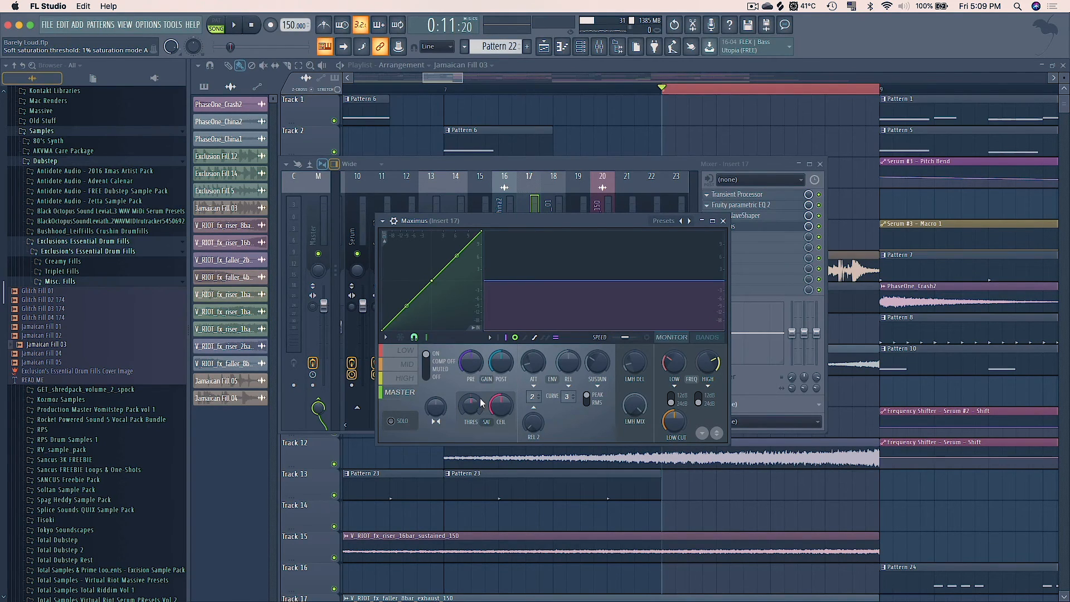
key("space")
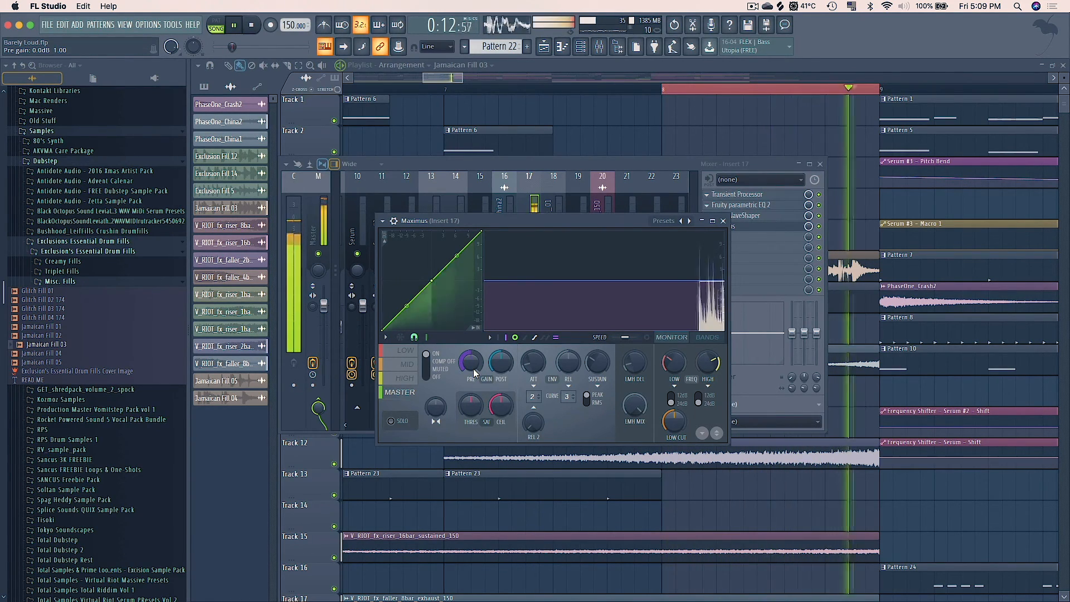
key("space")
left_click_drag(472, 365, 471, 360)
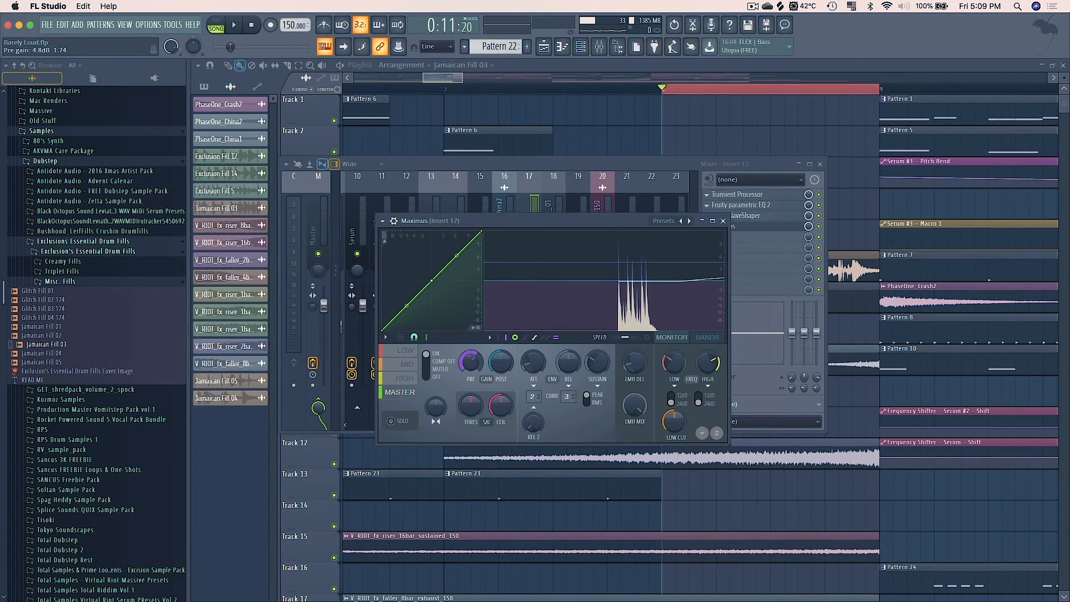
Fine-tune the soft saturation threshold and pre gain of Maximus's master band while playing bar 8, and close the plugin.
key("space")
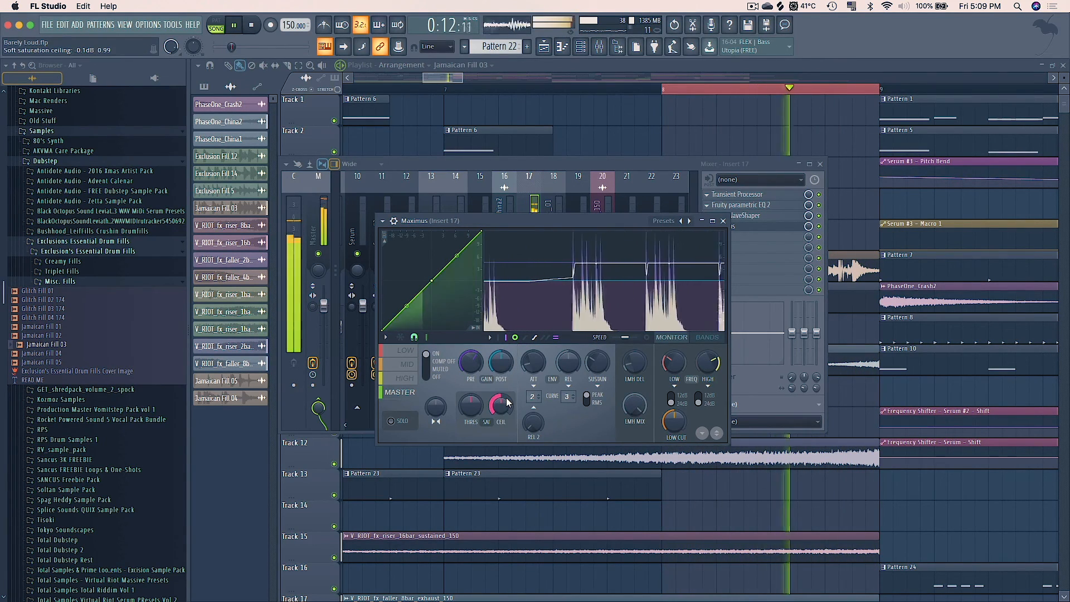
key("space")
left_click_drag(470, 405, 470, 400)
key("space")
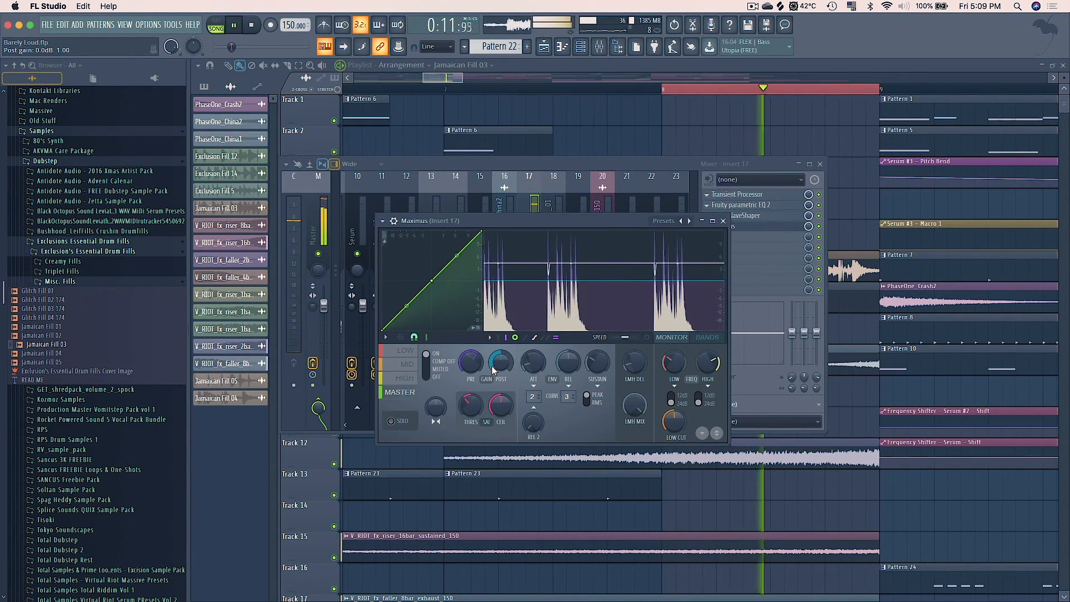
left_click_drag(471, 363, 471, 355)
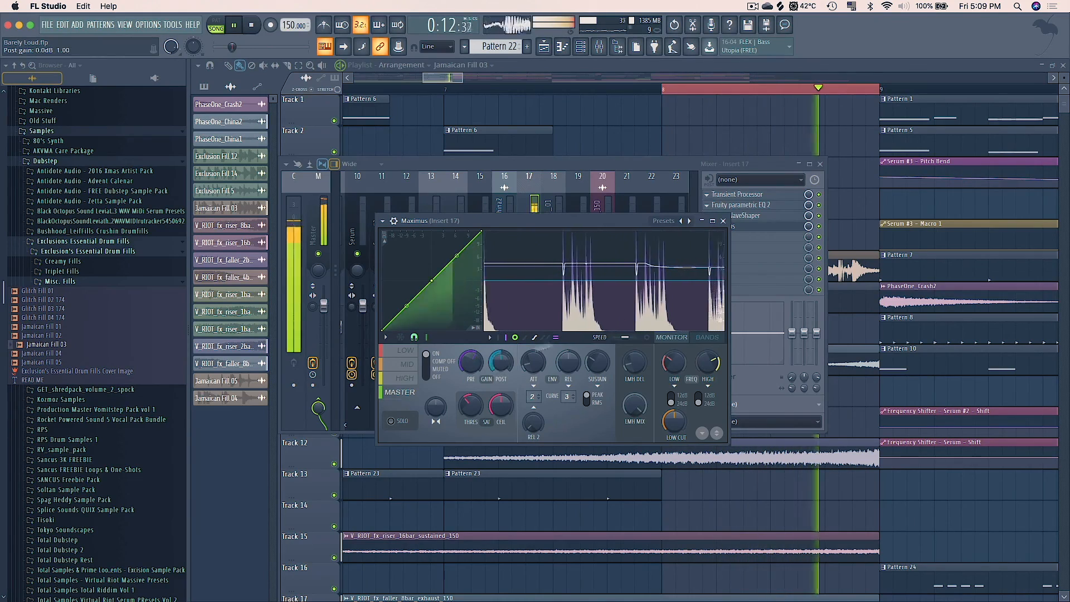
key("space")
key("Escape")
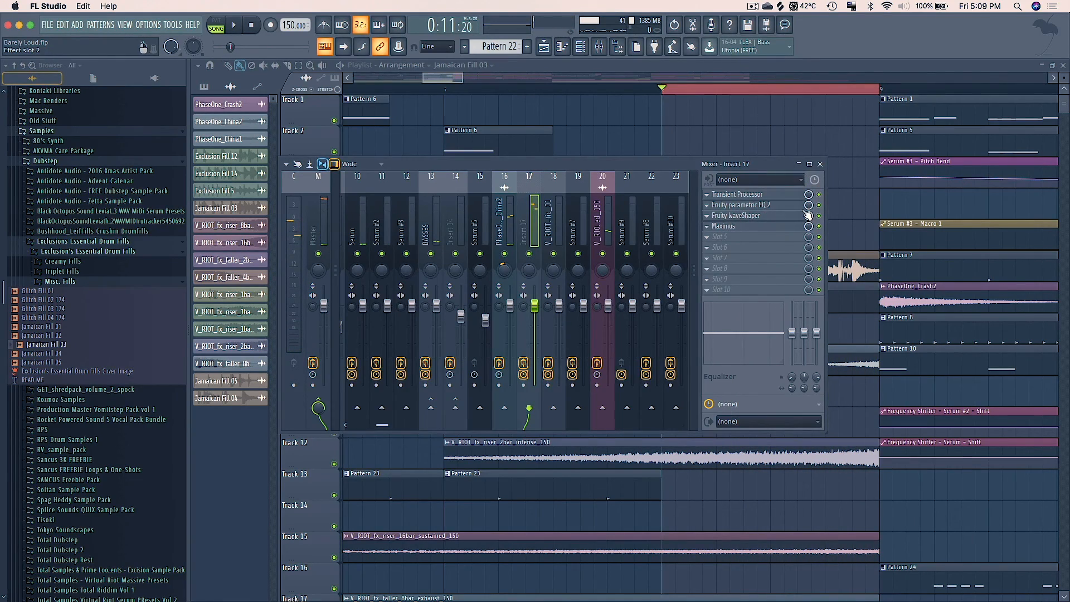
Close the mixer and play the arrangement through to bar 33 to hear the drum fills in context.
key("F9")
scroll(492, 86, "down", 6)
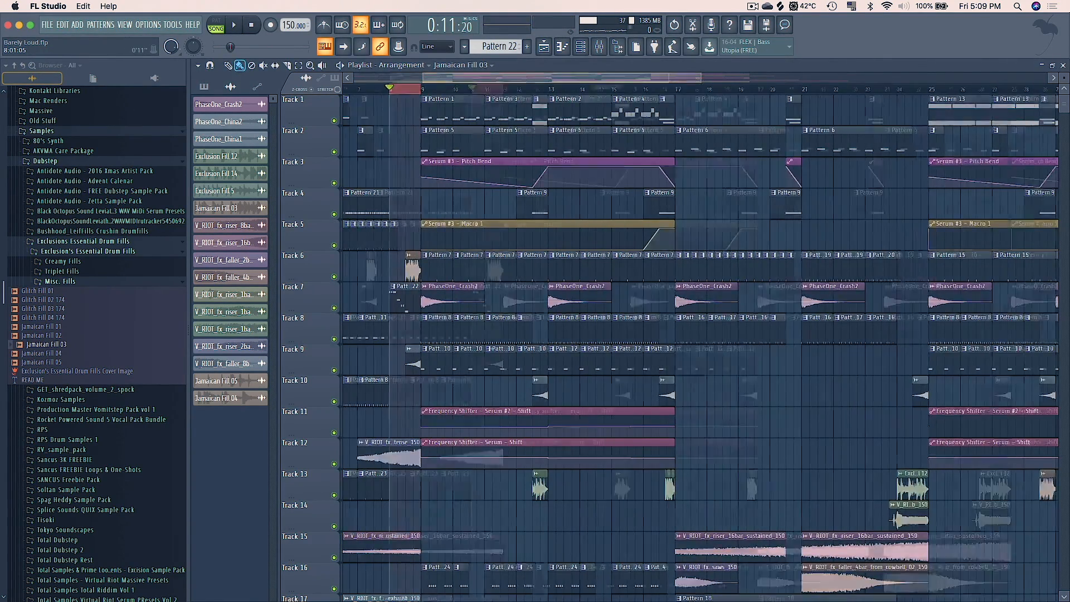
key("space")
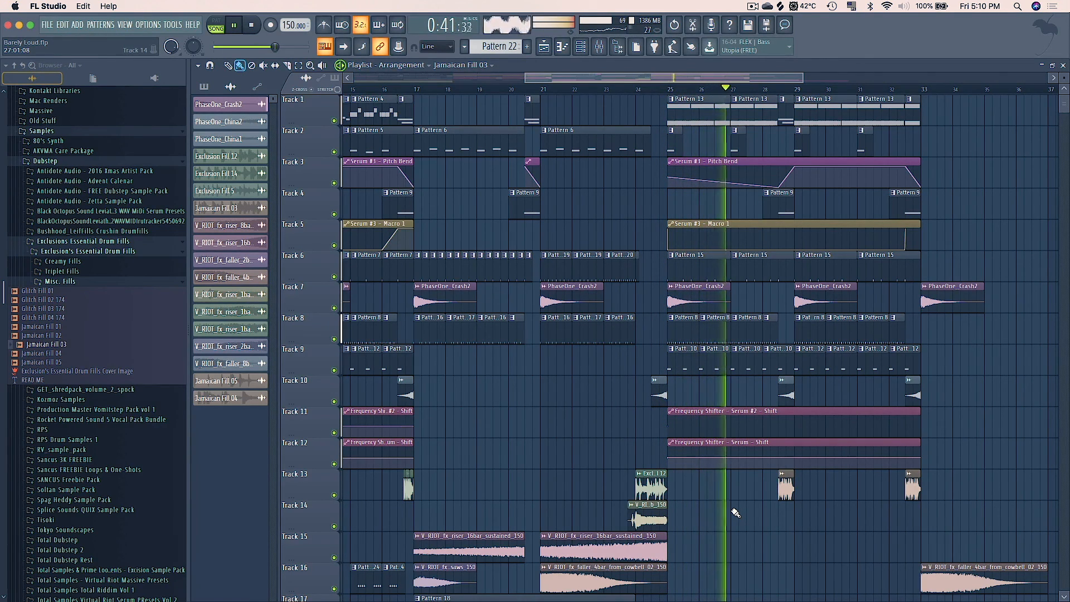
left_click_drag(538, 77, 590, 78)
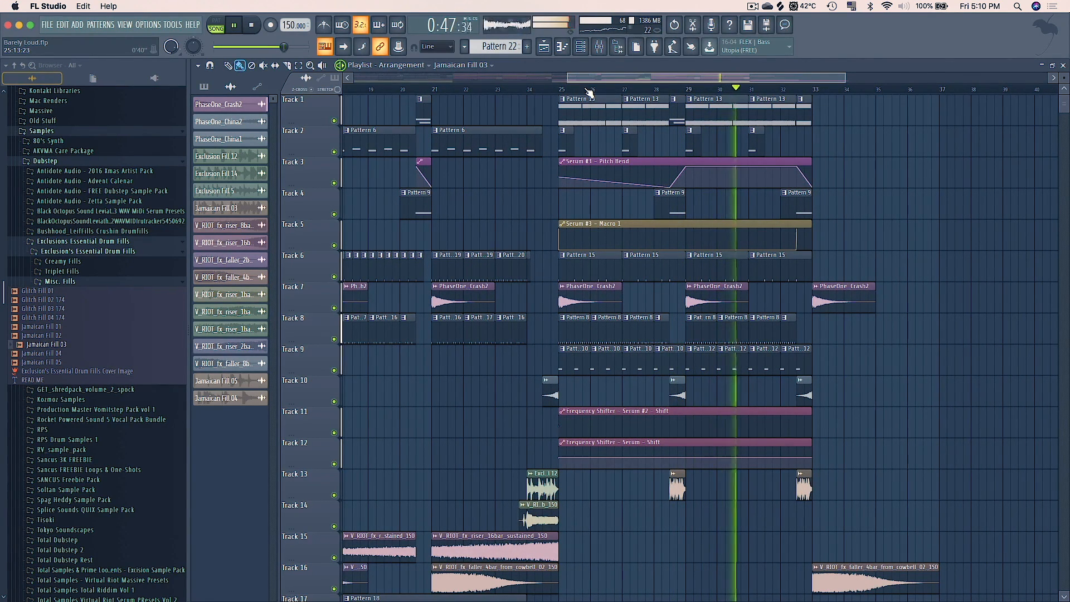
left_click_drag(570, 80, 682, 79)
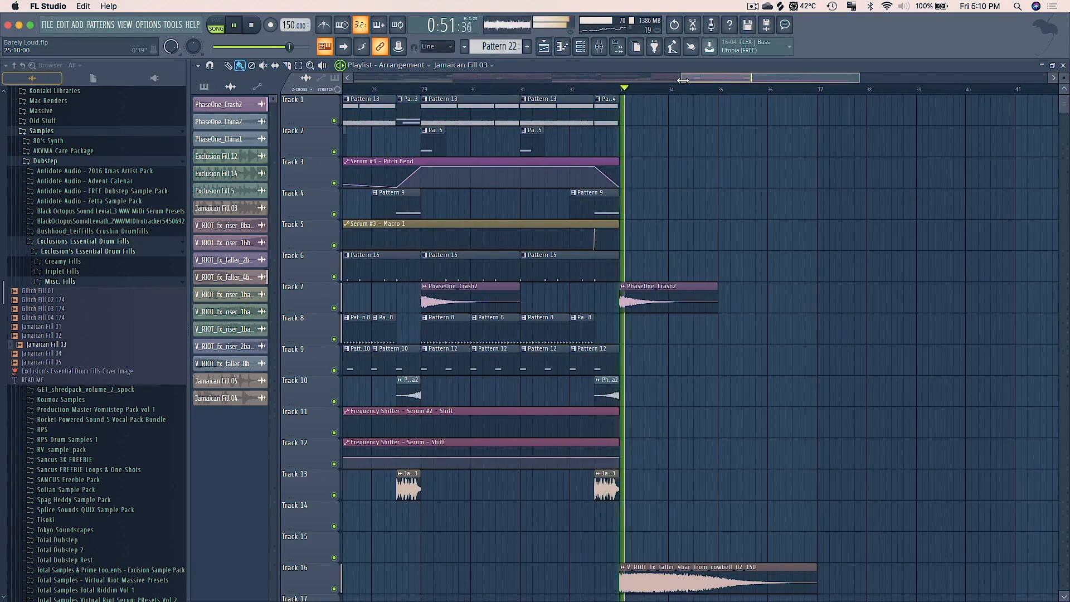